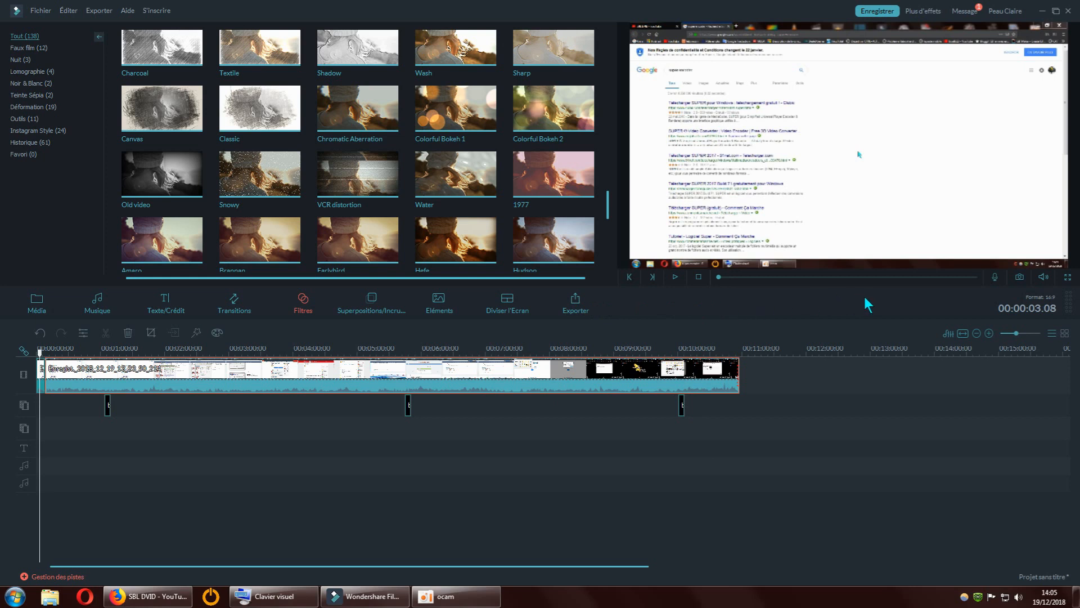
Step: Open the video export window and compare the estimated file sizes of the WMV, MP4, AVI, MOV and FLV formats
left_click(574, 309)
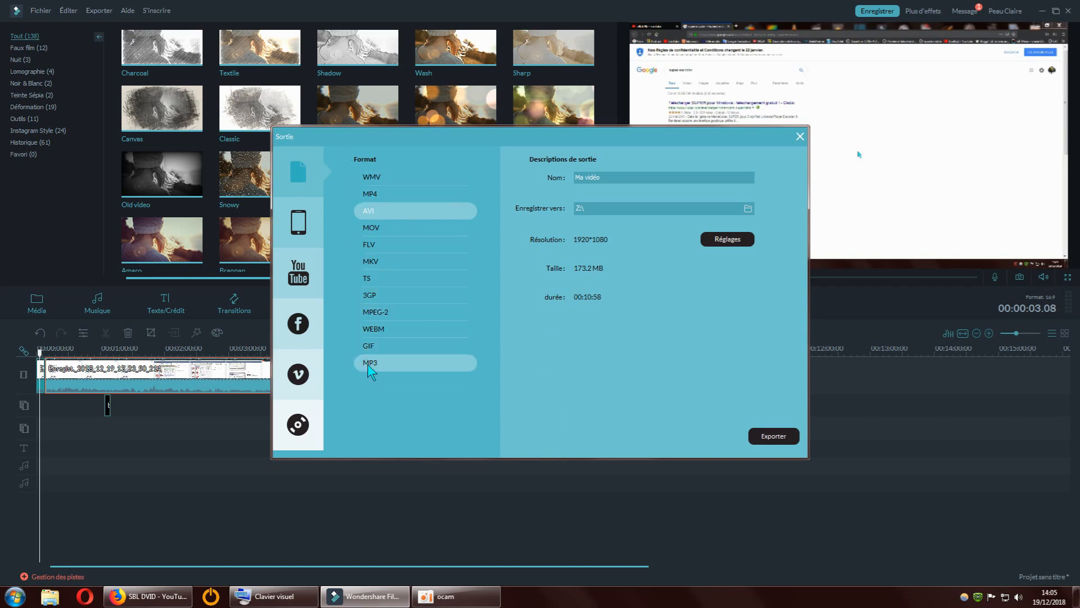
left_click(373, 174)
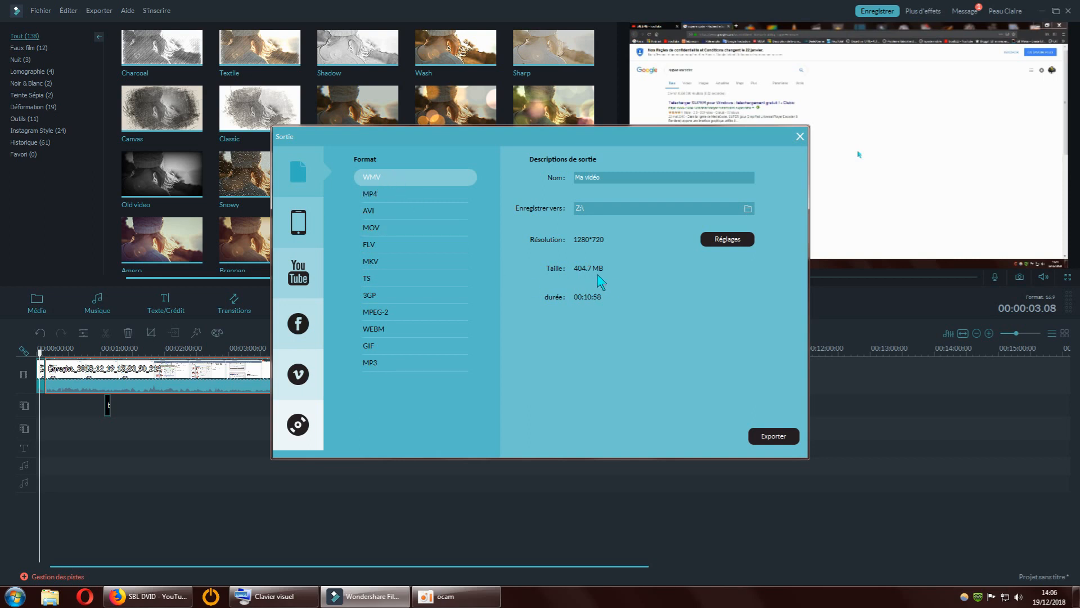
left_click(383, 195)
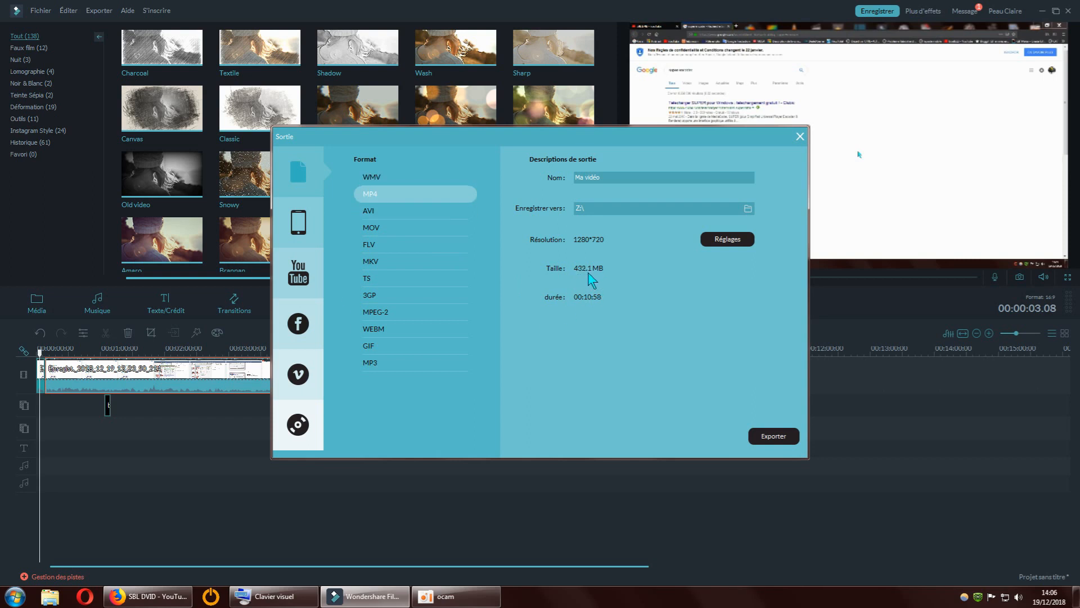
left_click(377, 211)
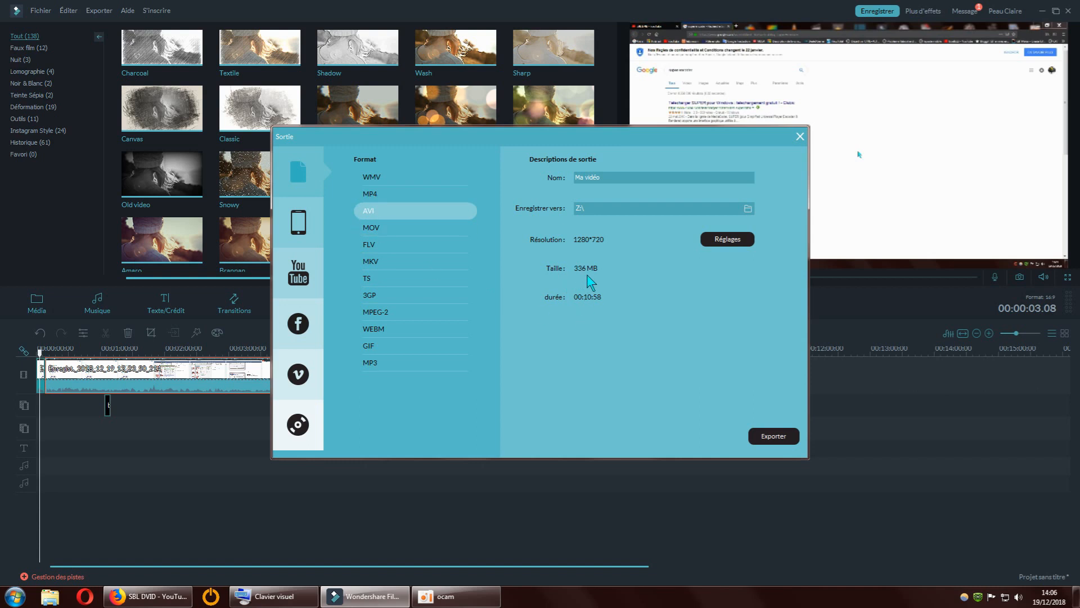
left_click(377, 195)
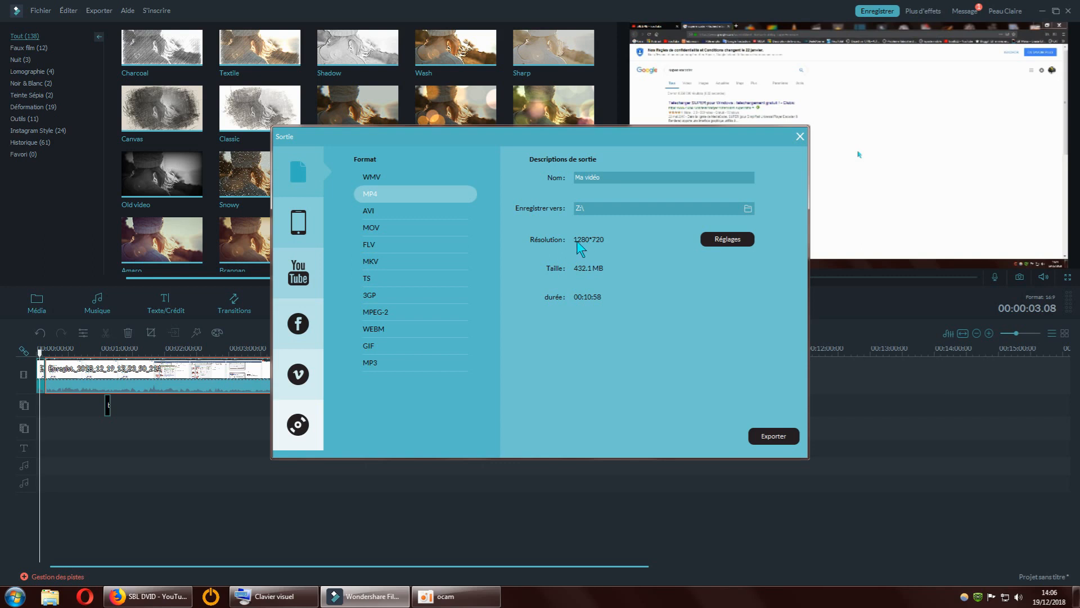
left_click(376, 212)
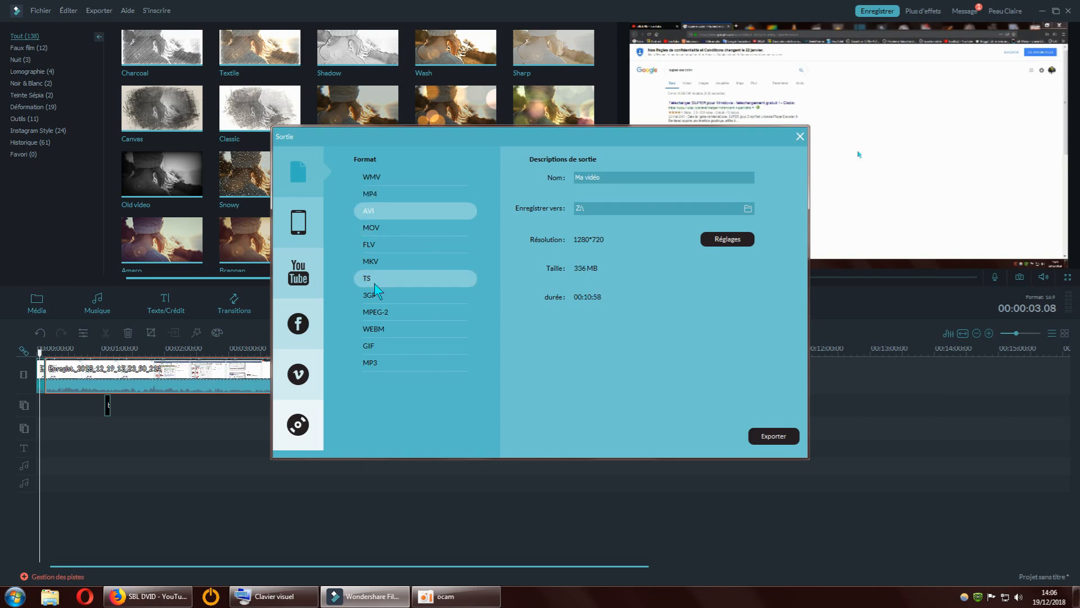
left_click(388, 228)
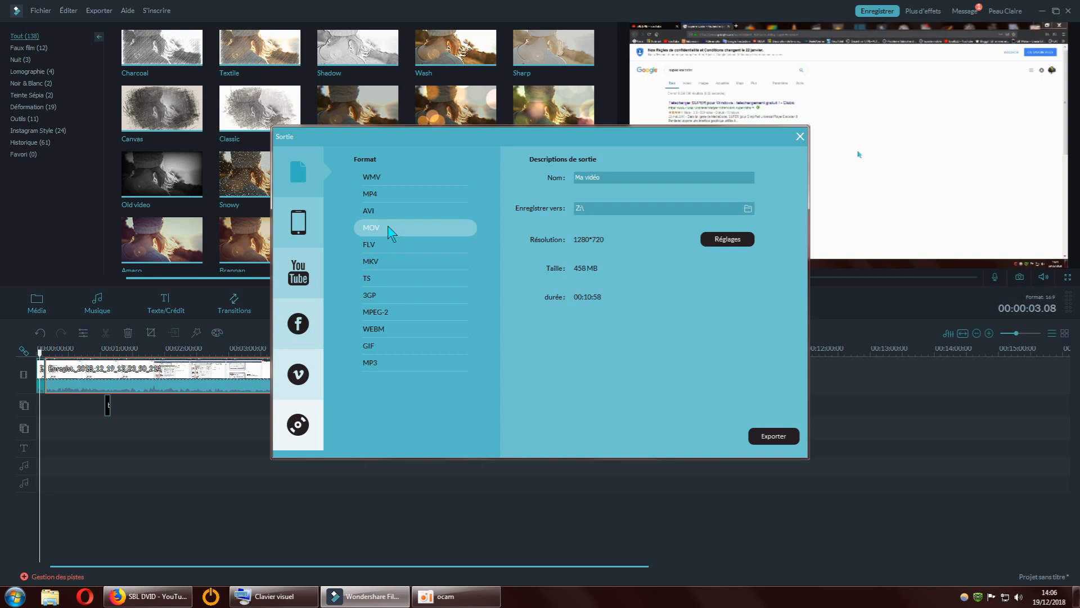
left_click(366, 245)
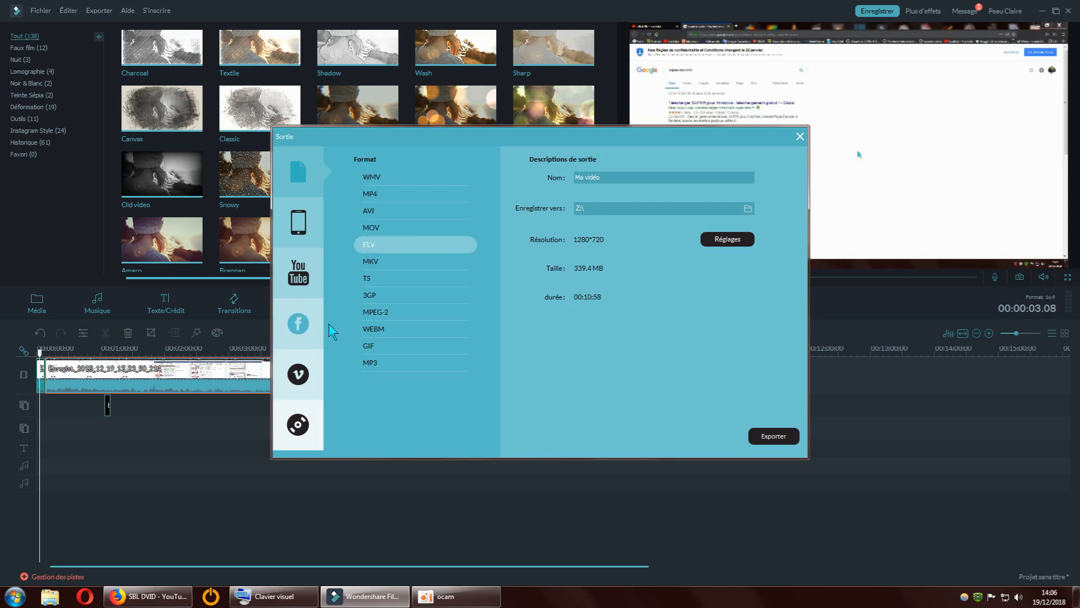
Step: Compare the estimated sizes for AVI, FLV, MKV and MP4, and choose AVI as the export format
left_click(381, 215)
left_click(386, 244)
left_click(387, 263)
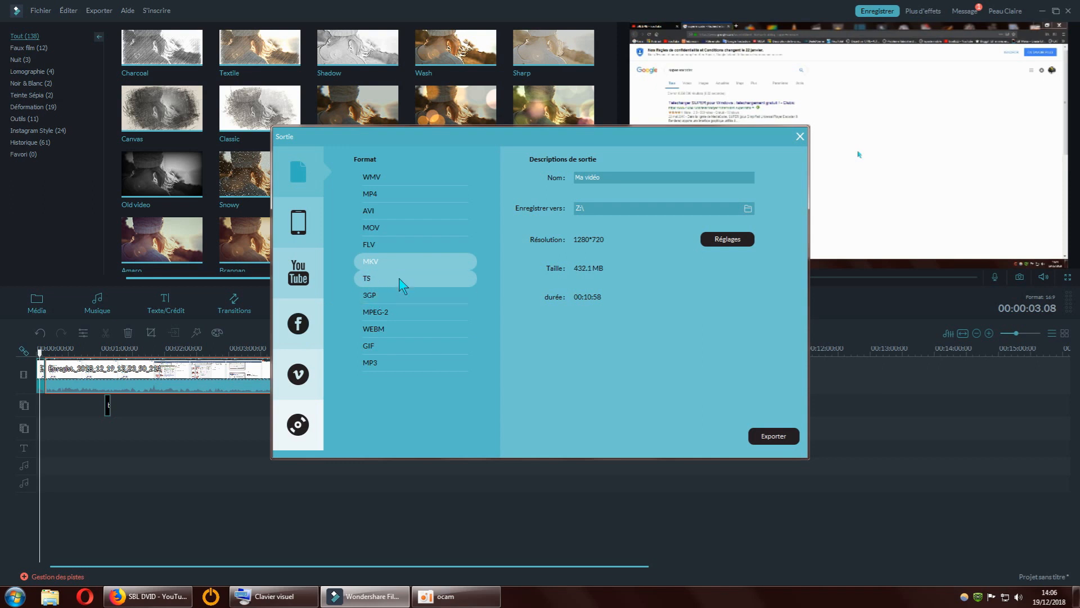
left_click(378, 211)
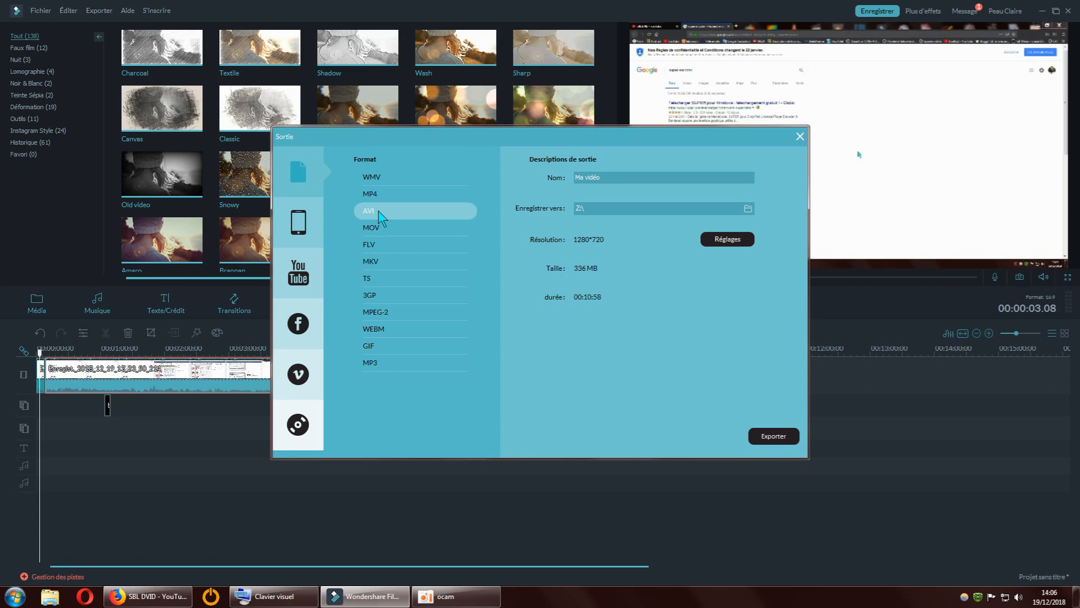
left_click(381, 243)
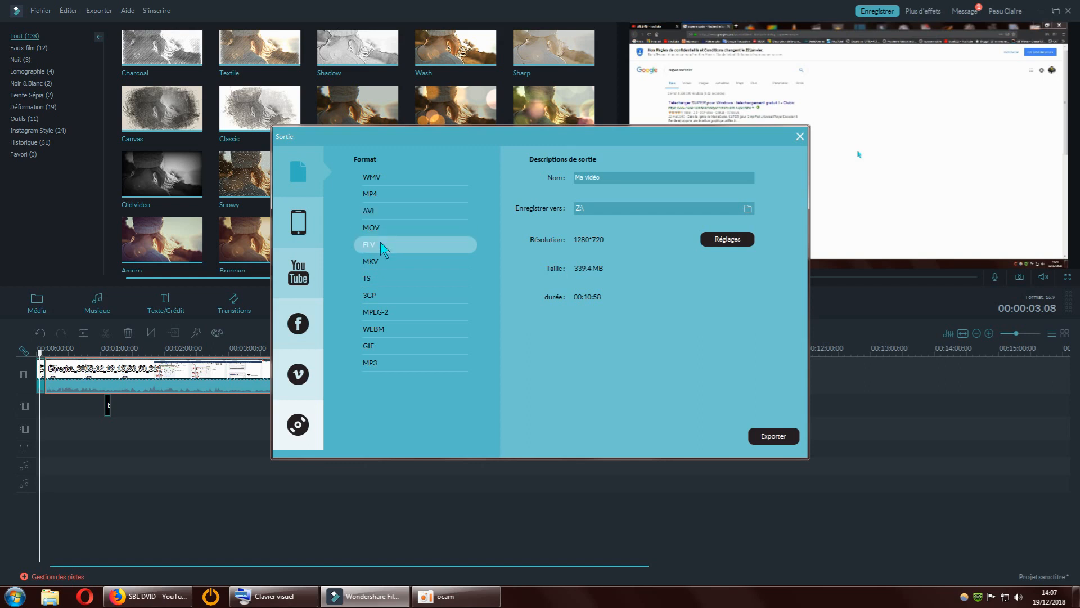
left_click(391, 195)
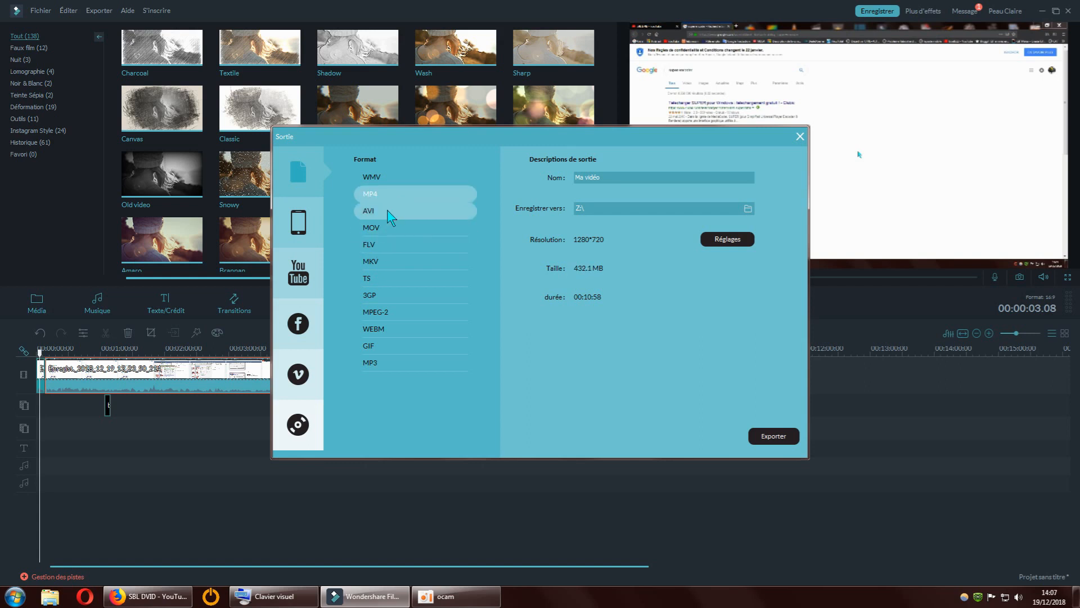
left_click(386, 210)
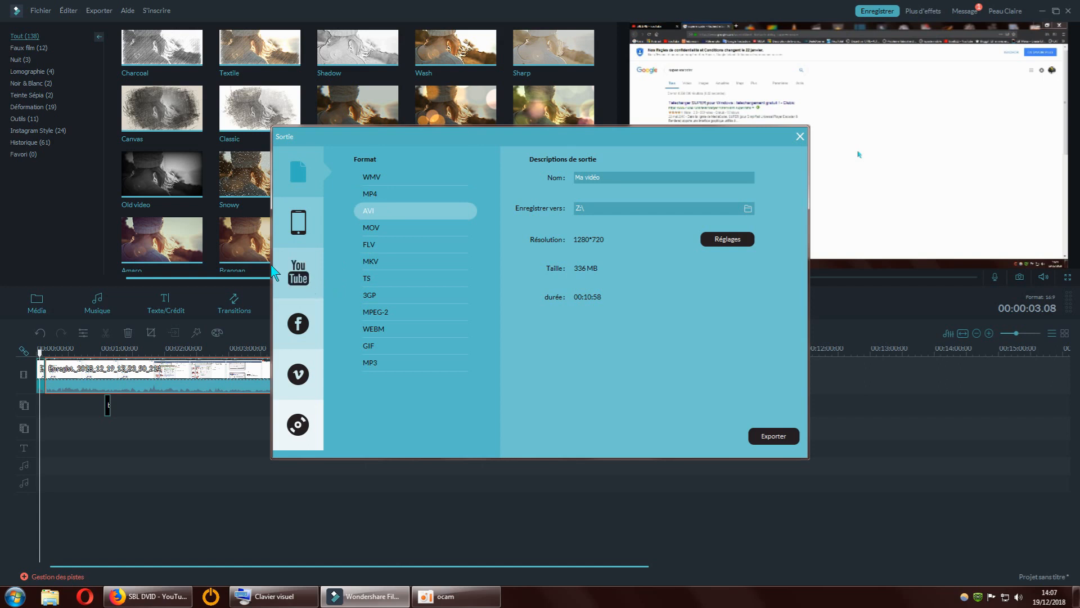
left_click(373, 244)
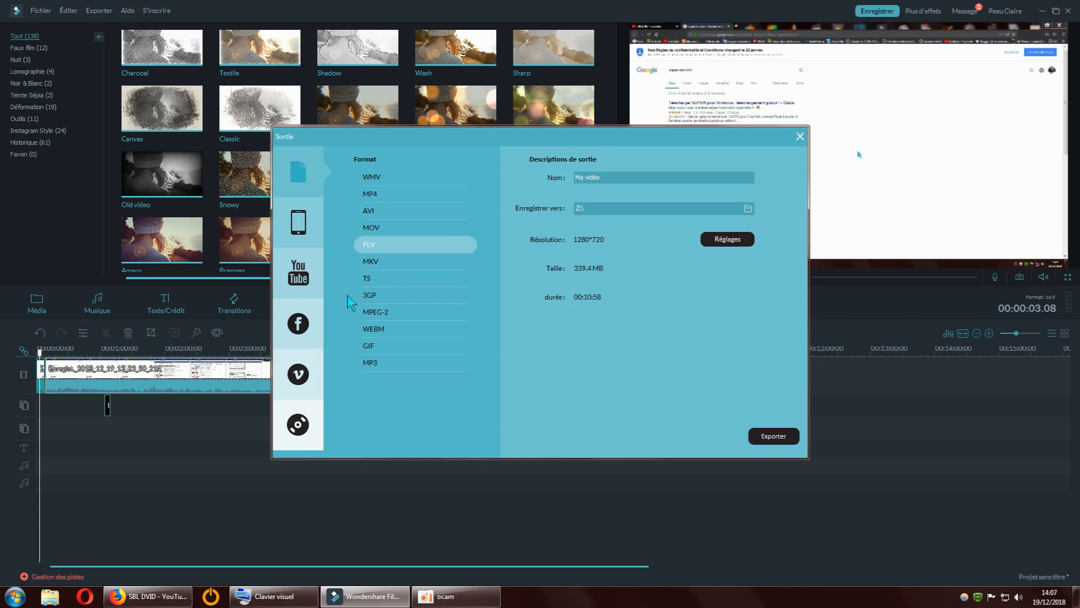
left_click(369, 210)
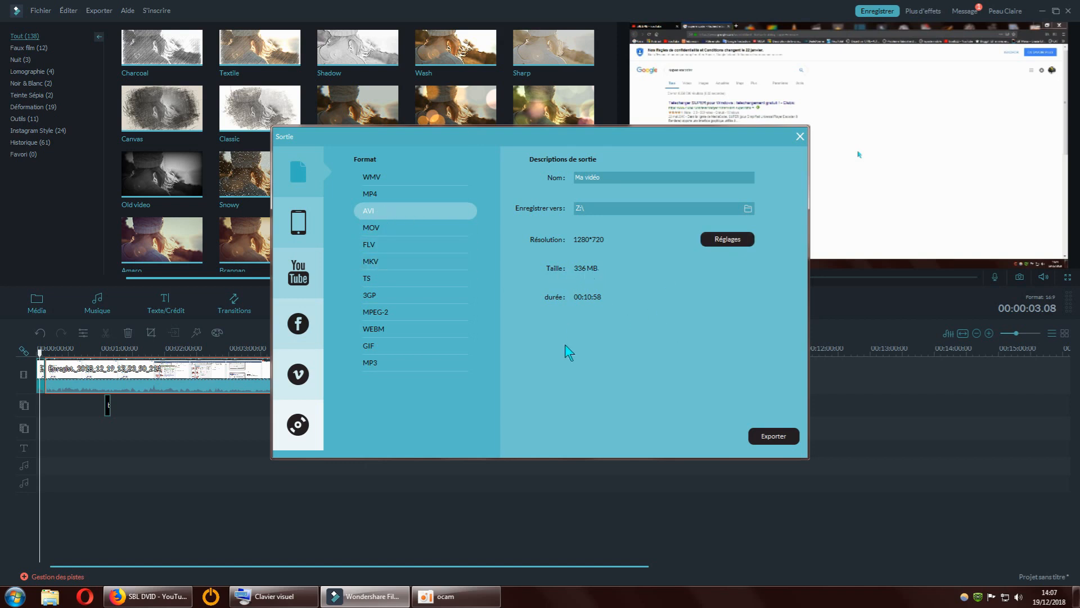
Step: Set the video bitrate to 2000 kbps in the AVI output settings
left_click(729, 241)
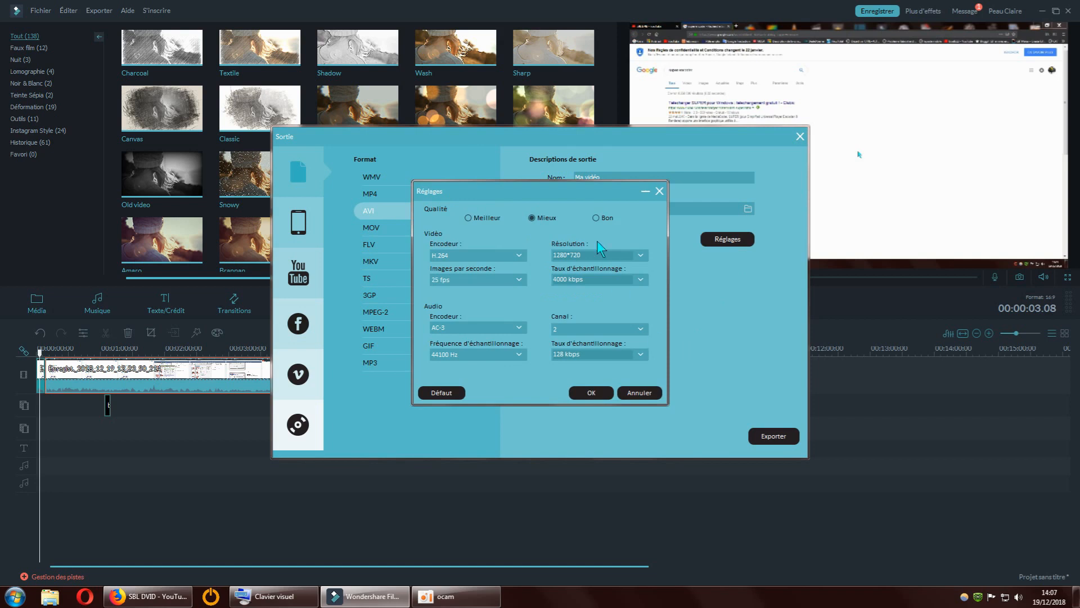
left_click_drag(592, 186, 353, 274)
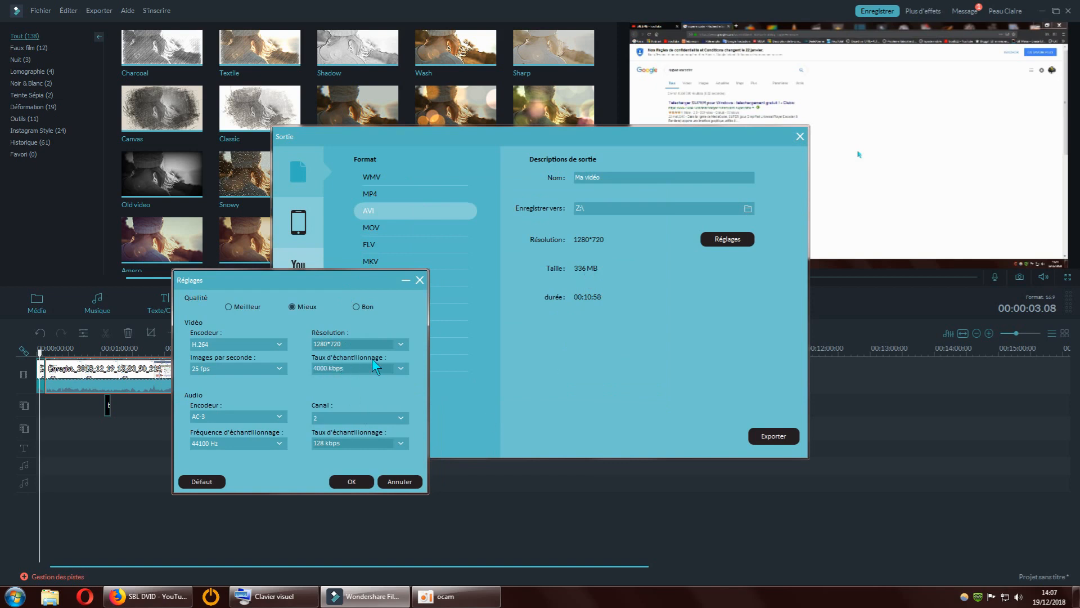
left_click(400, 369)
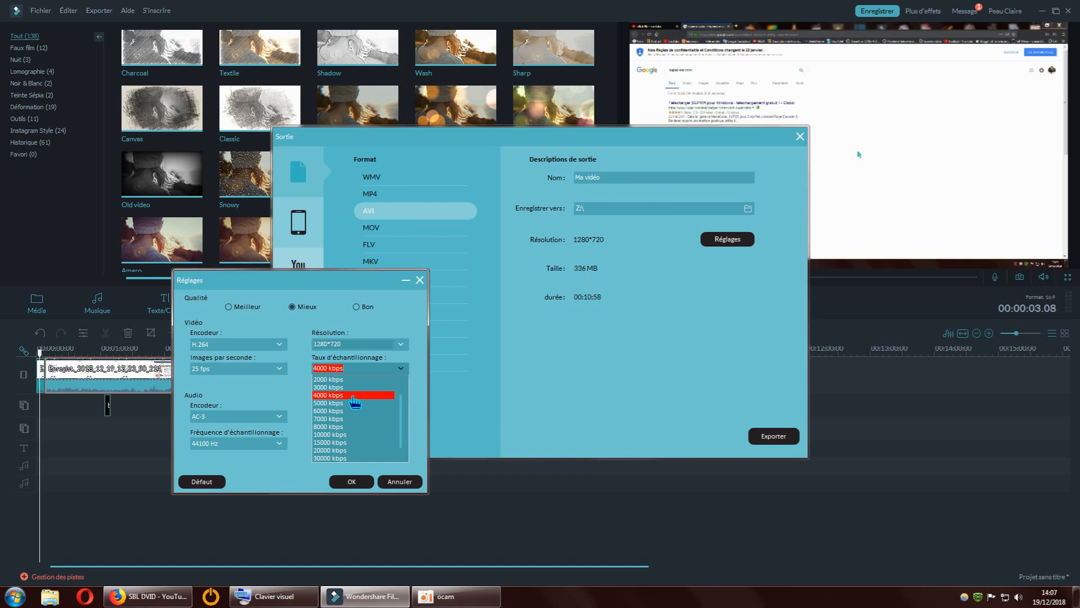
left_click(343, 379)
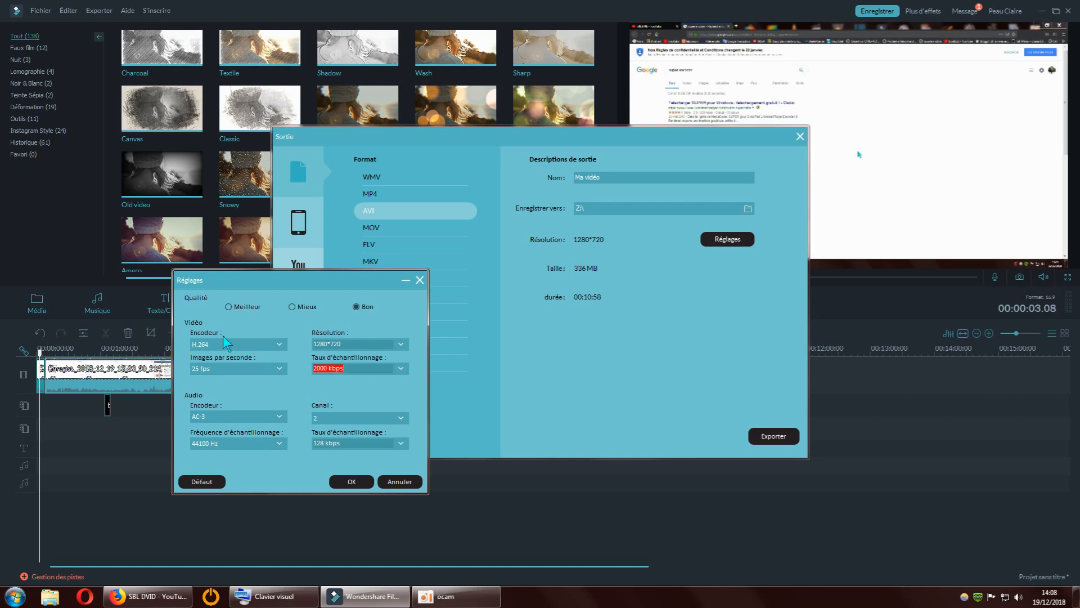
Step: Choose the H.264 video encoder, 2000 kbps bitrate and 1280*720 resolution, and apply the AVI output settings
left_click(278, 345)
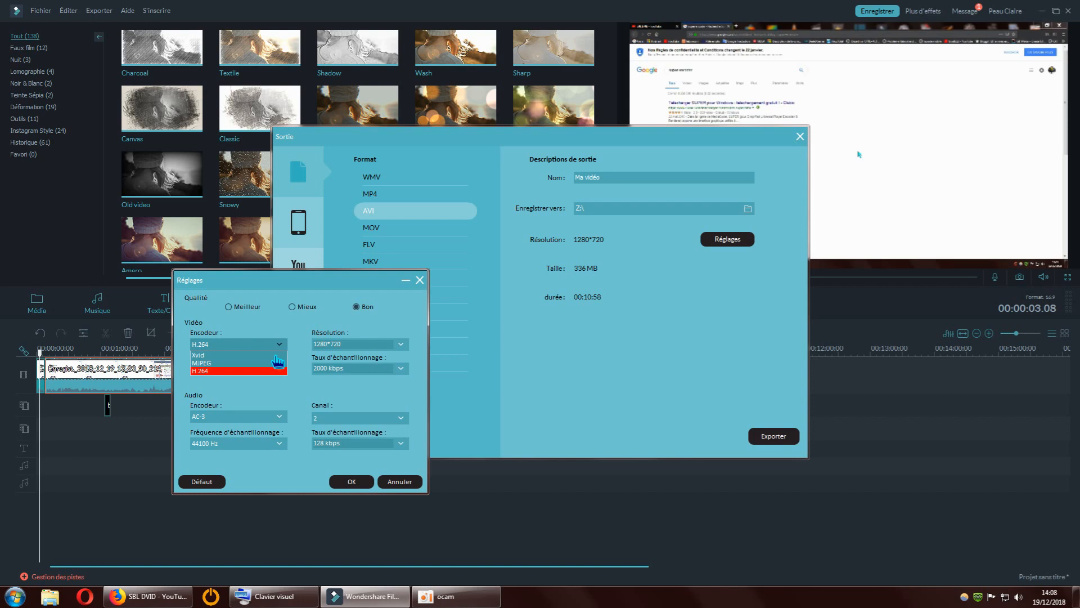
left_click(213, 371)
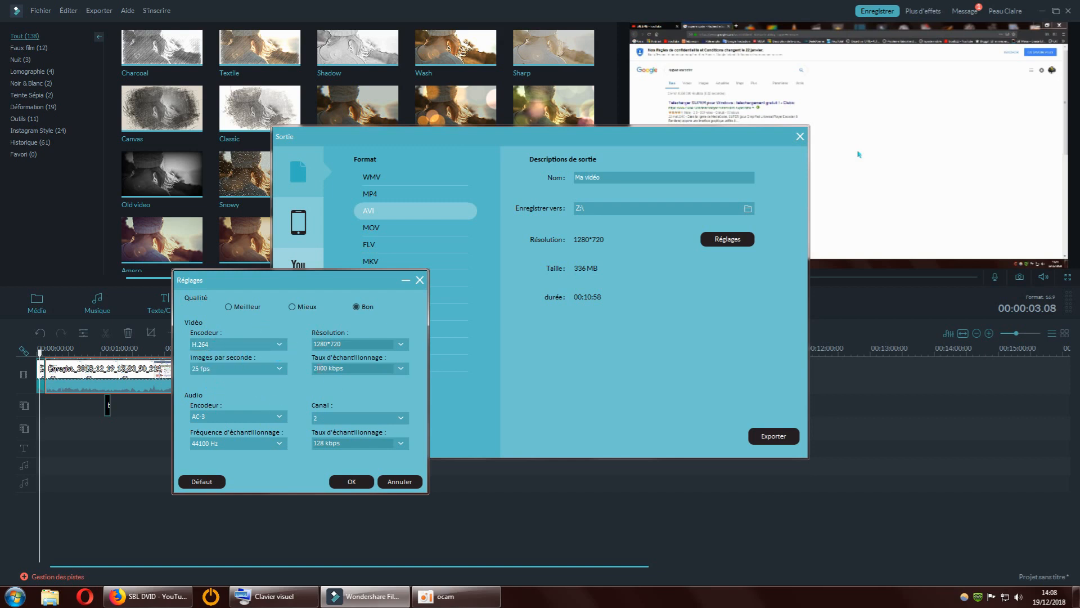
left_click(401, 368)
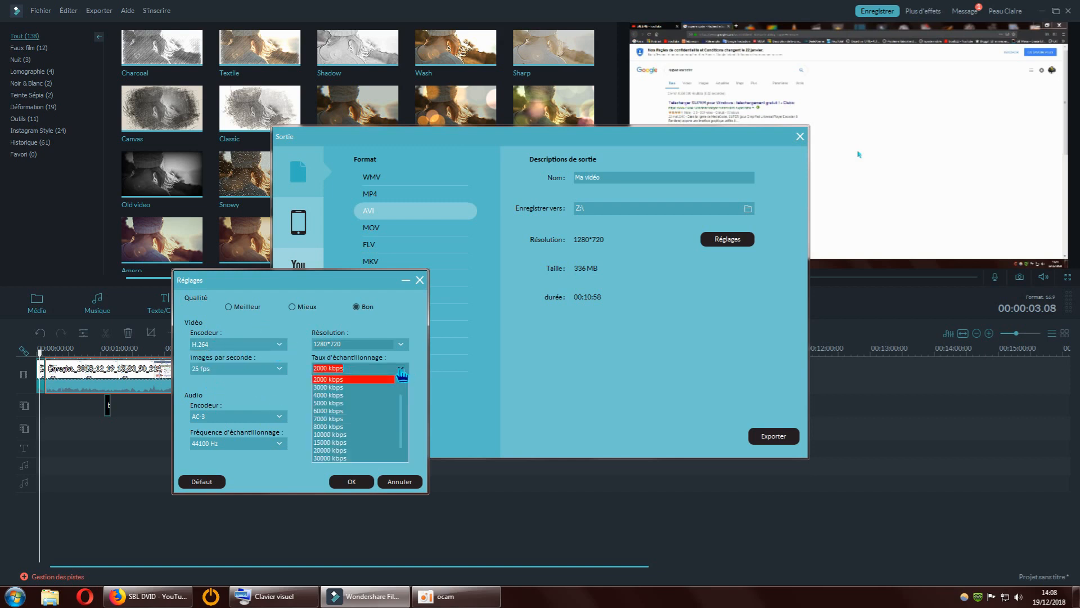
left_click(347, 381)
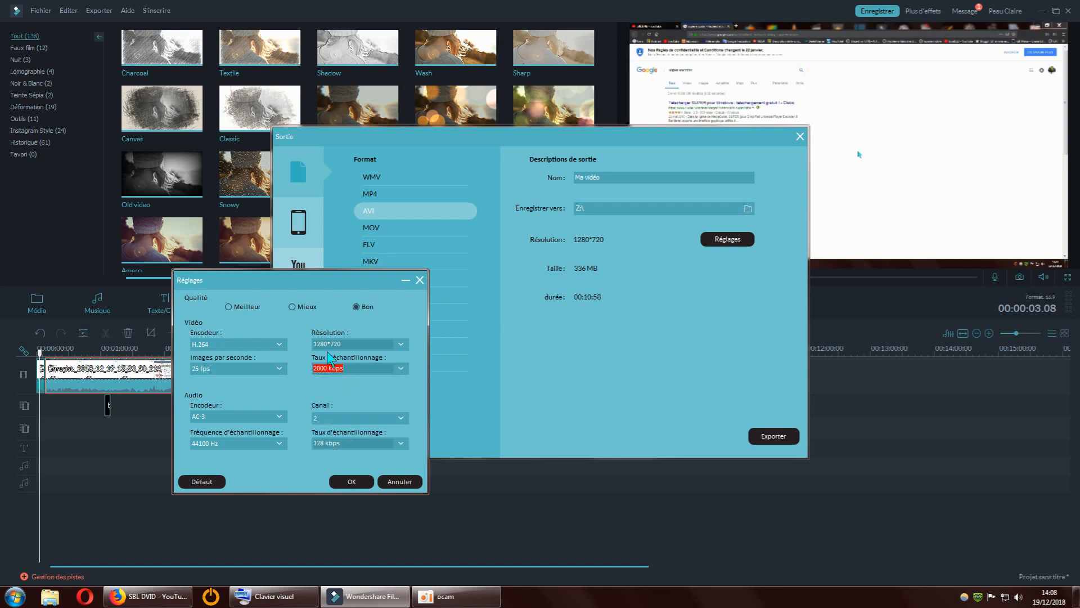
left_click(401, 343)
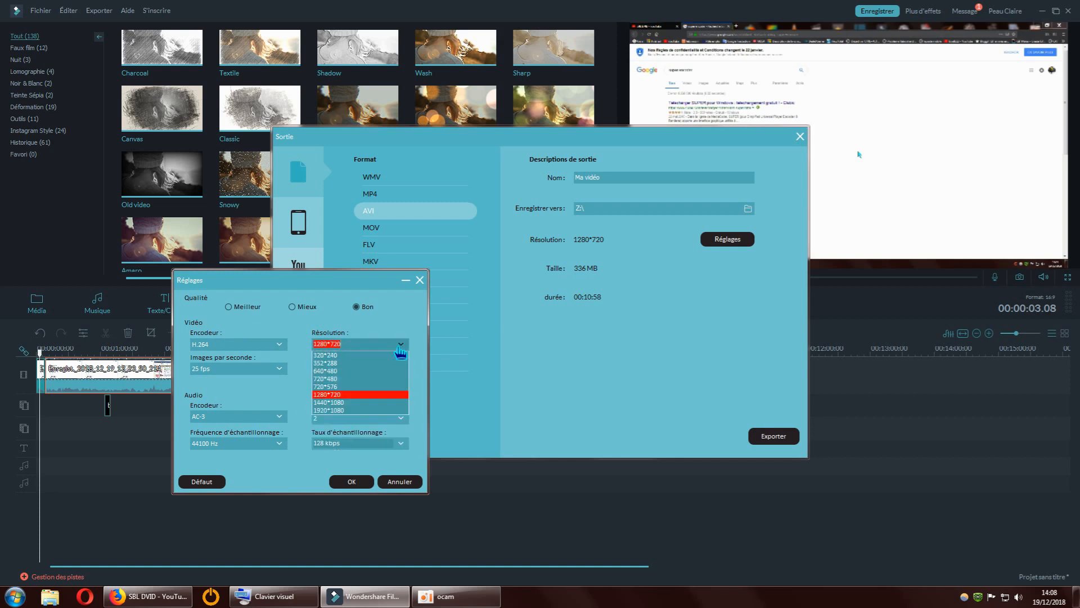
left_click(343, 395)
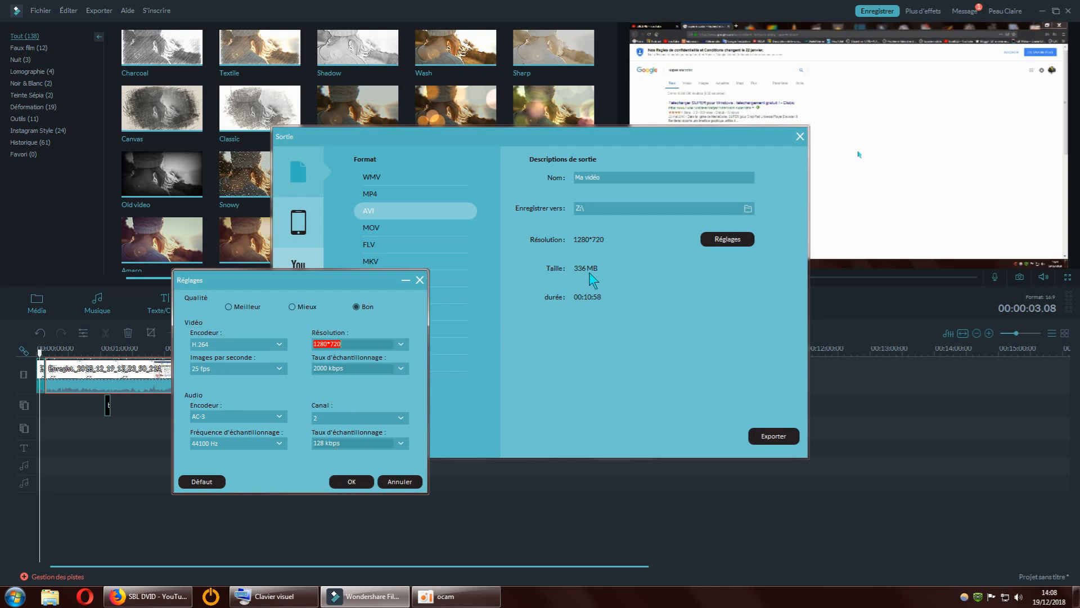
left_click(348, 481)
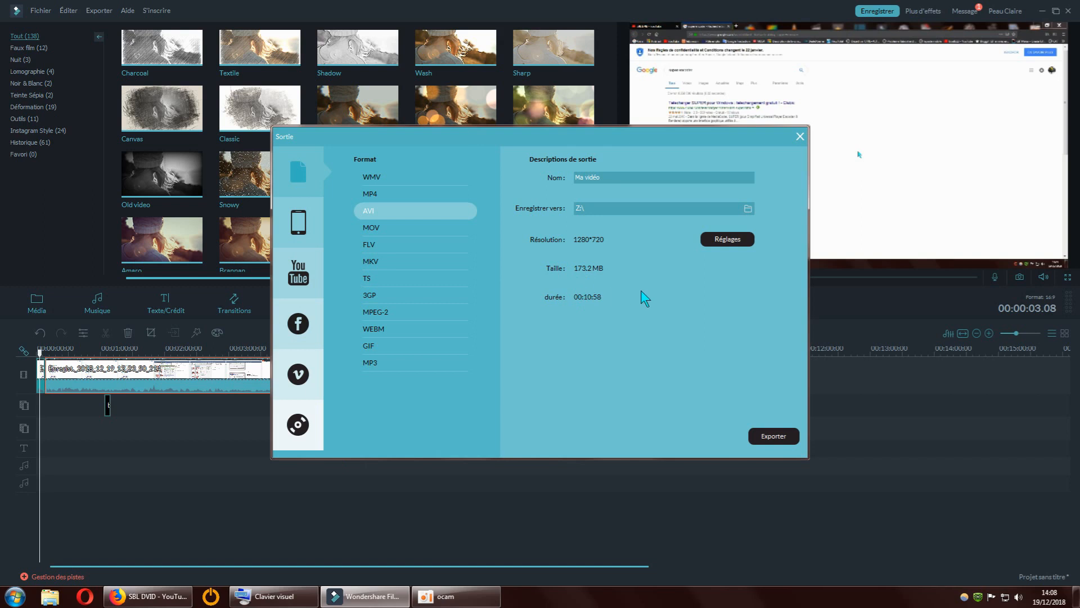
Step: Change the AVI video encoder to Xvid in the output settings and apply it
left_click(725, 242)
left_click_drag(598, 191, 362, 281)
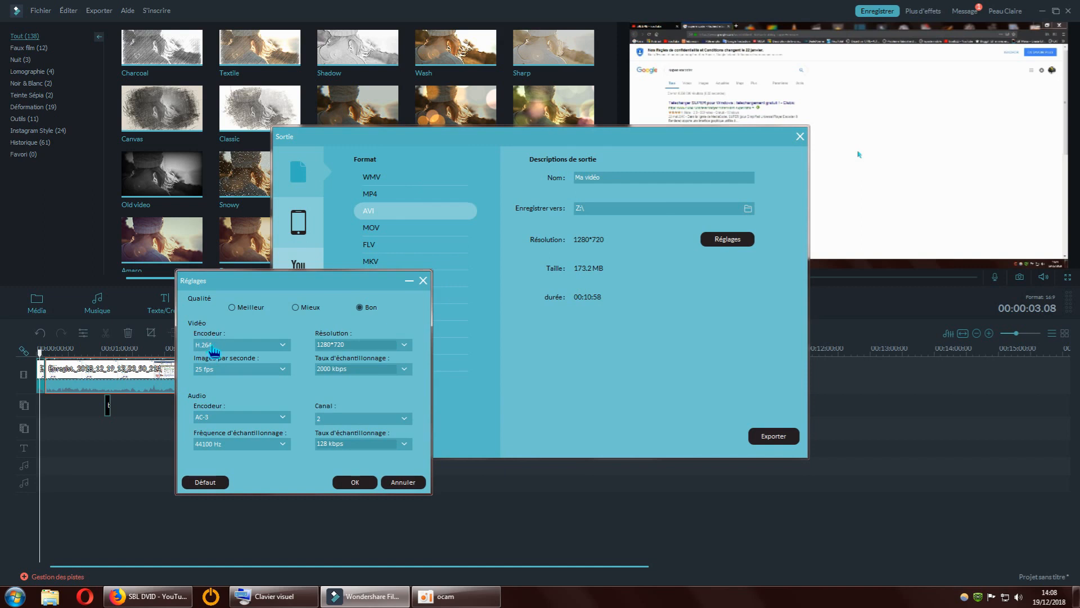
left_click(283, 347)
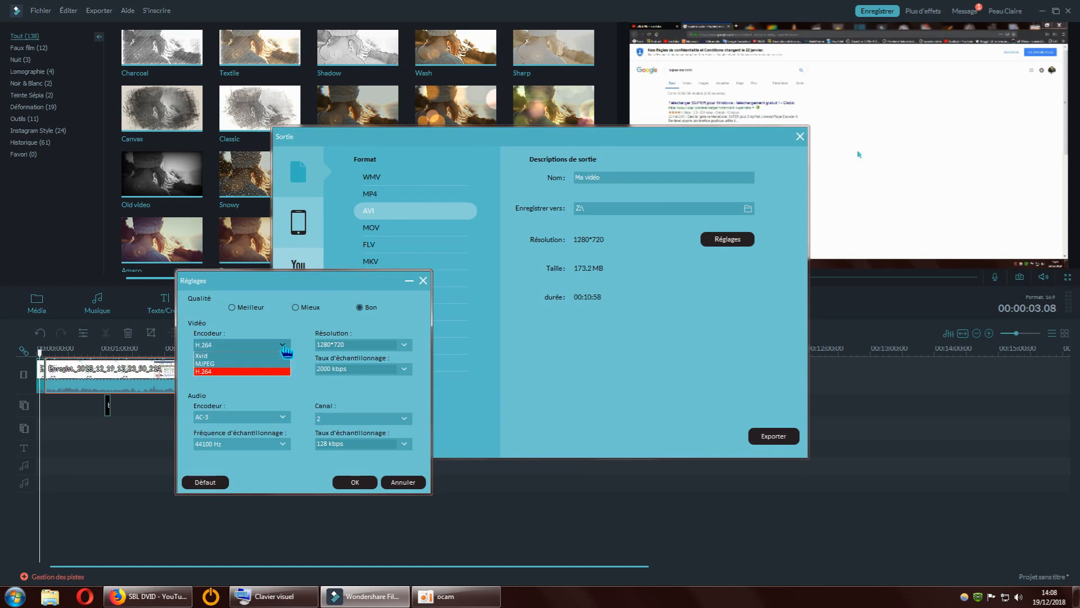
left_click(230, 358)
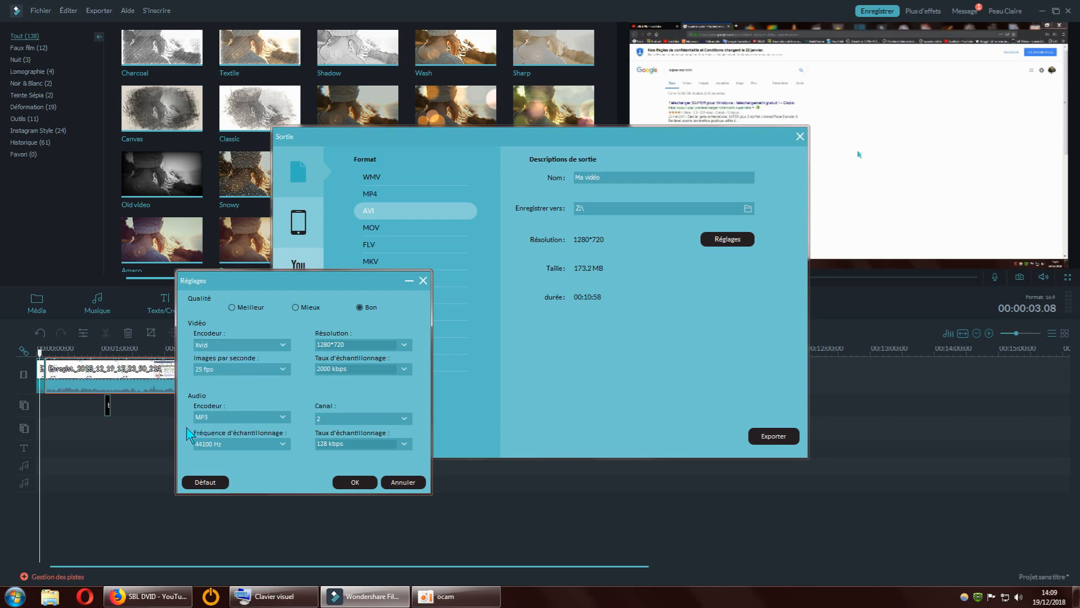
left_click(360, 483)
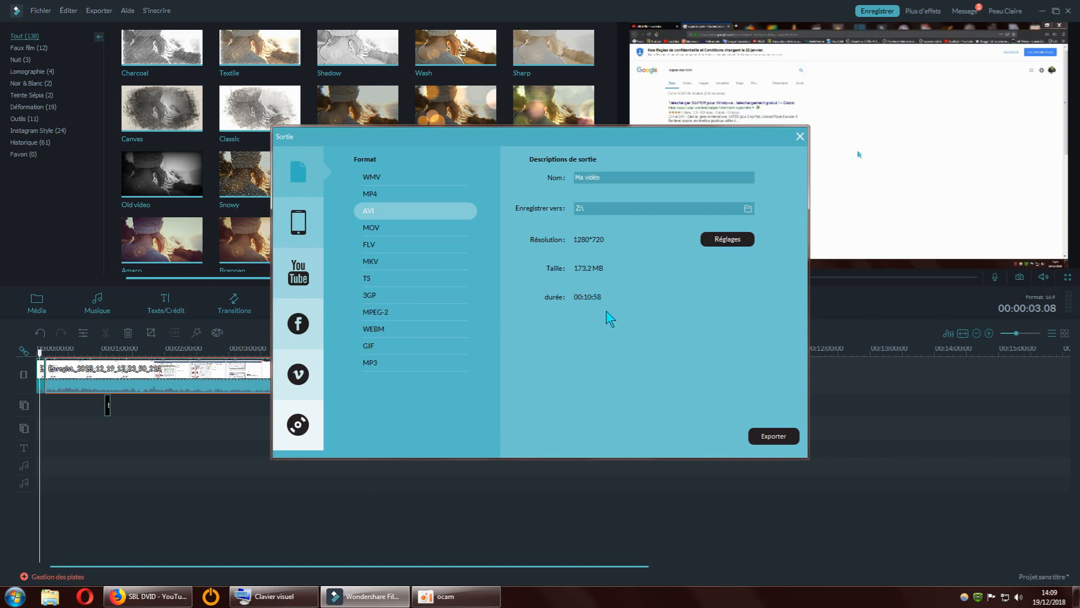
Step: Reopen the AVI output settings and review the available video encoders, keeping Xvid selected
left_click(727, 241)
left_click_drag(618, 191, 383, 284)
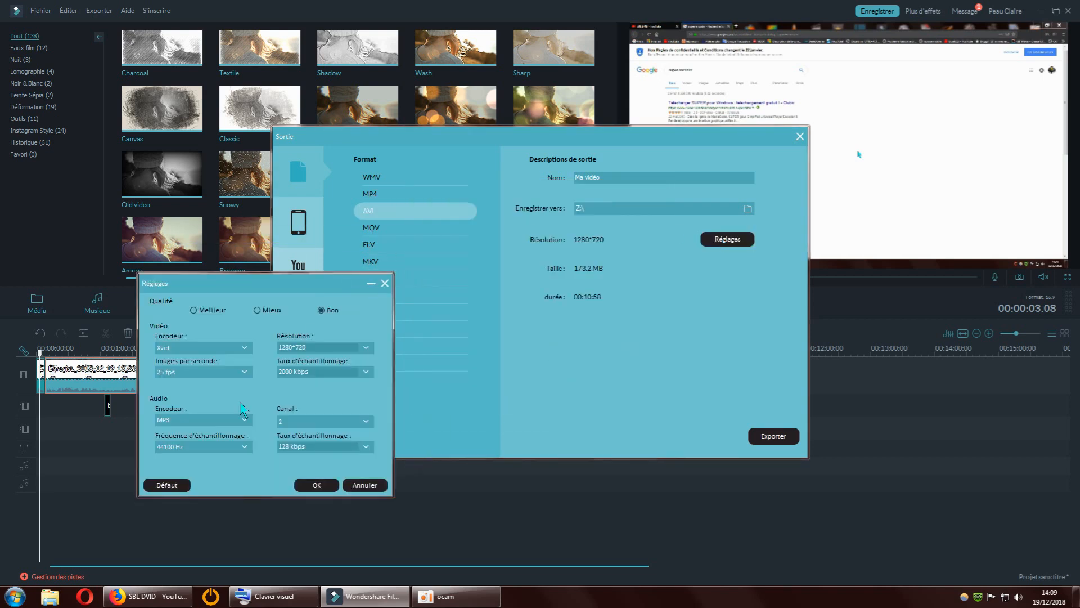
left_click(243, 348)
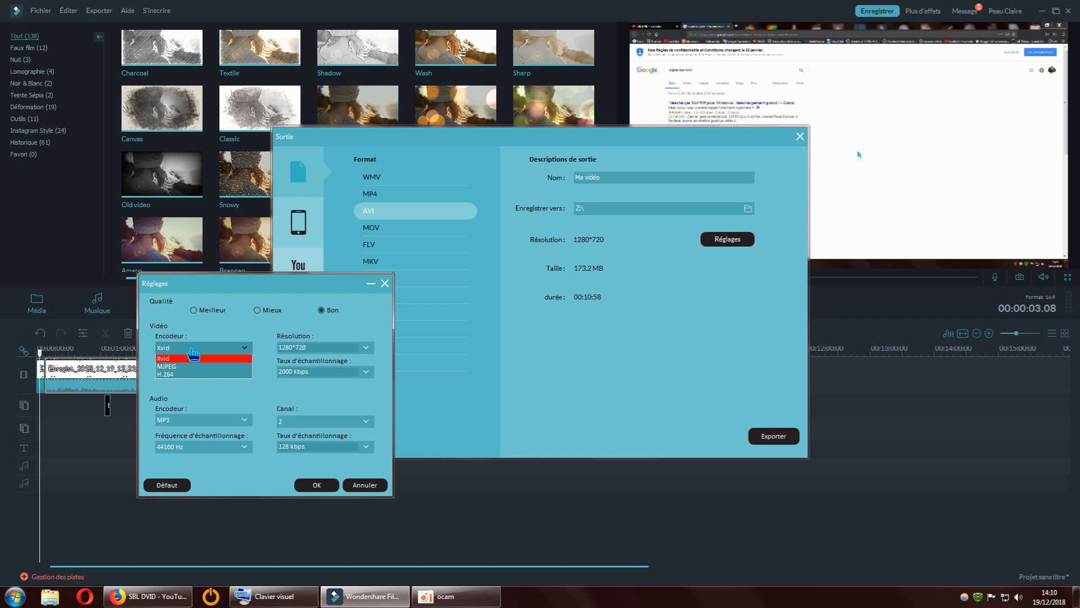
left_click(261, 390)
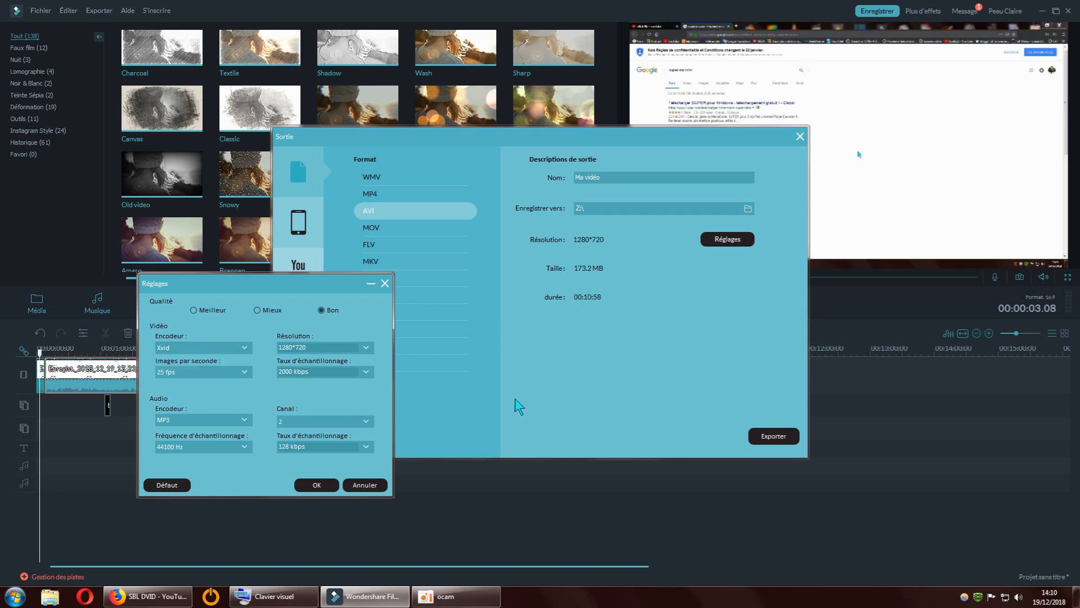
left_click(245, 348)
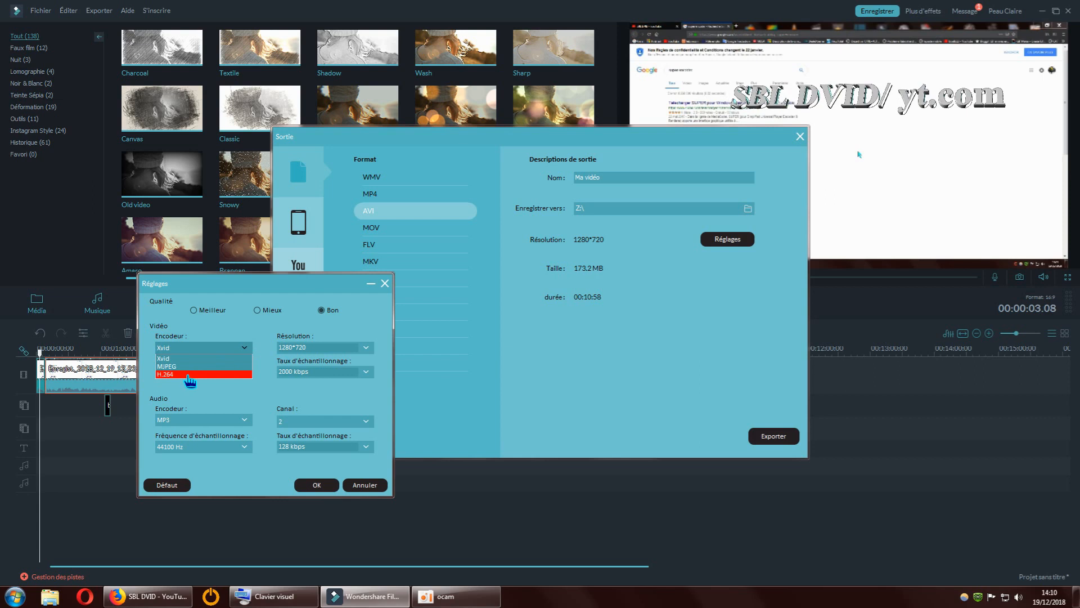
left_click(186, 358)
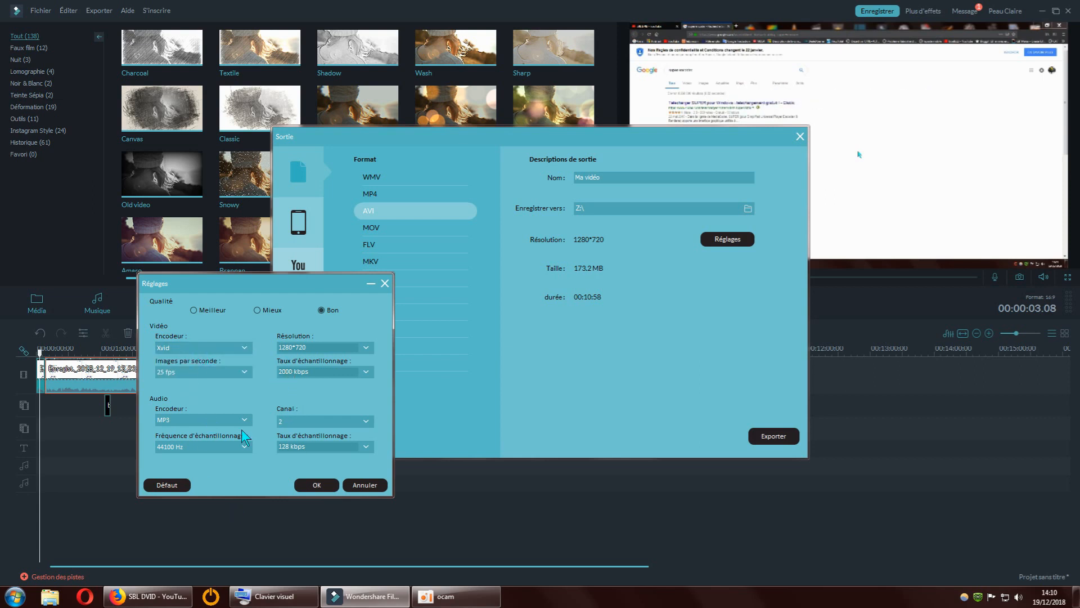
Step: Set the video bitrate to 1000 kbps in the AVI output settings, apply it, and recheck the settings
left_click(366, 372)
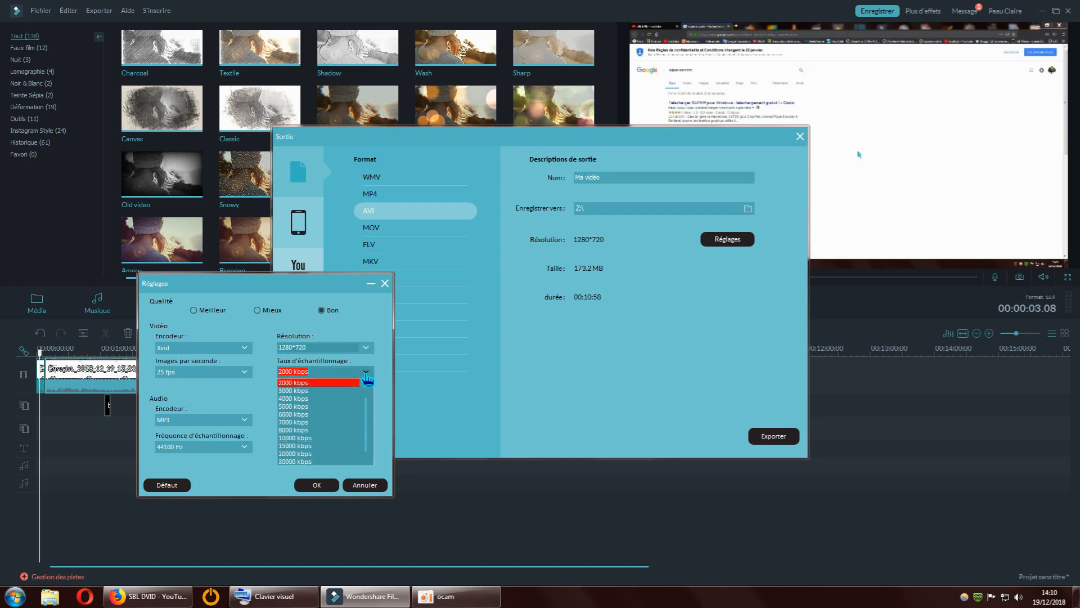
left_click(294, 382)
left_click(278, 393)
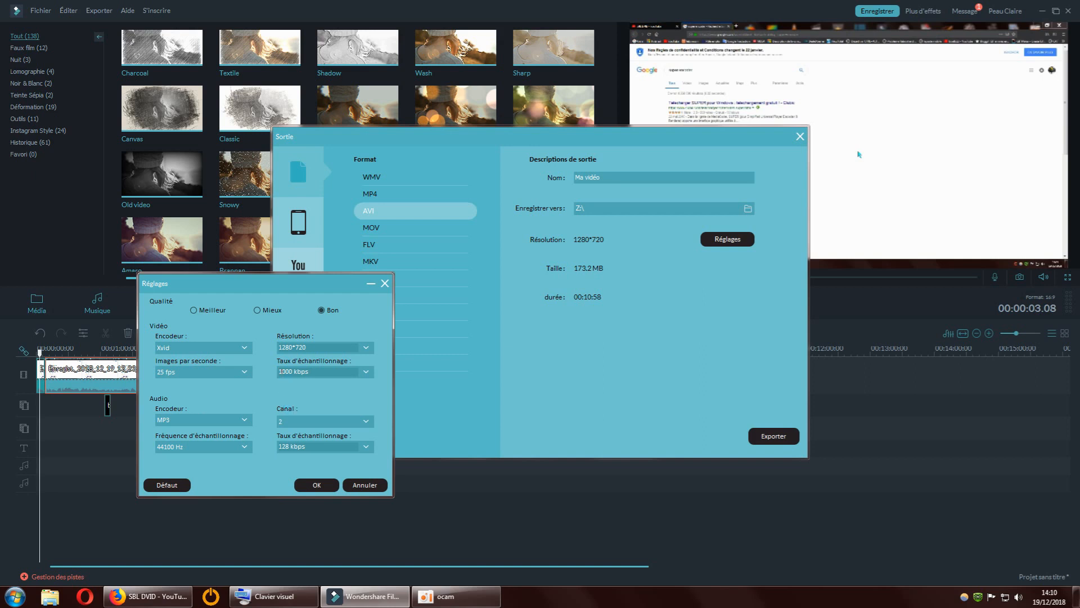
left_click(313, 485)
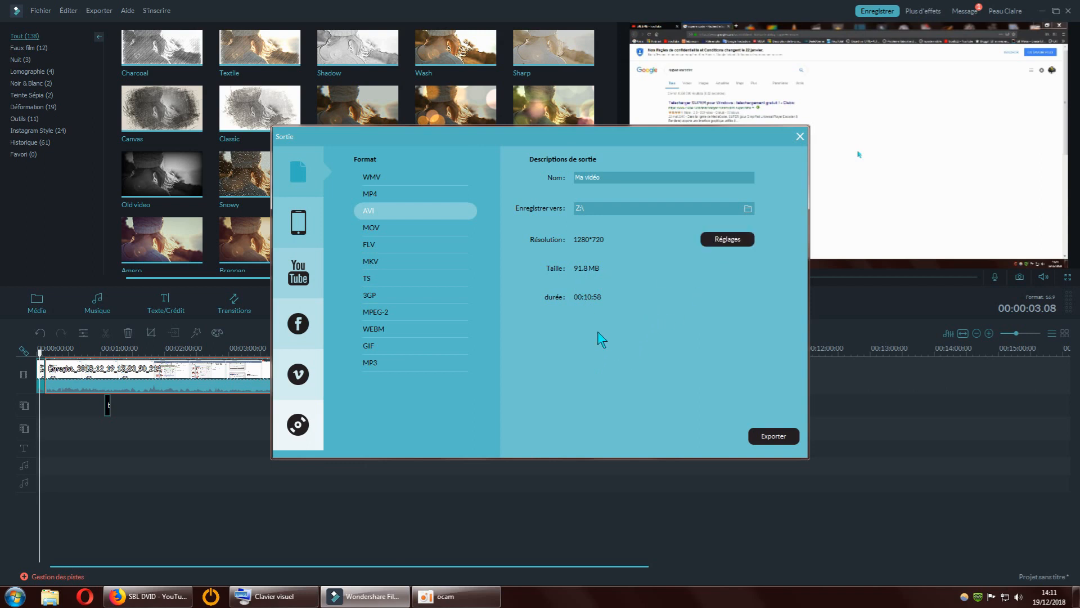
left_click(726, 239)
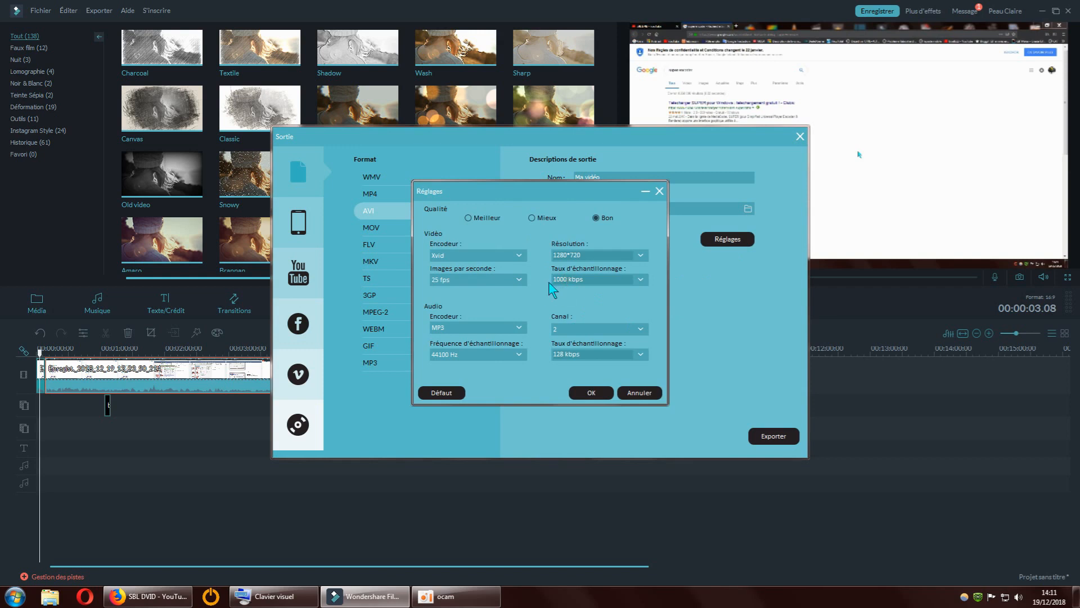
left_click(588, 394)
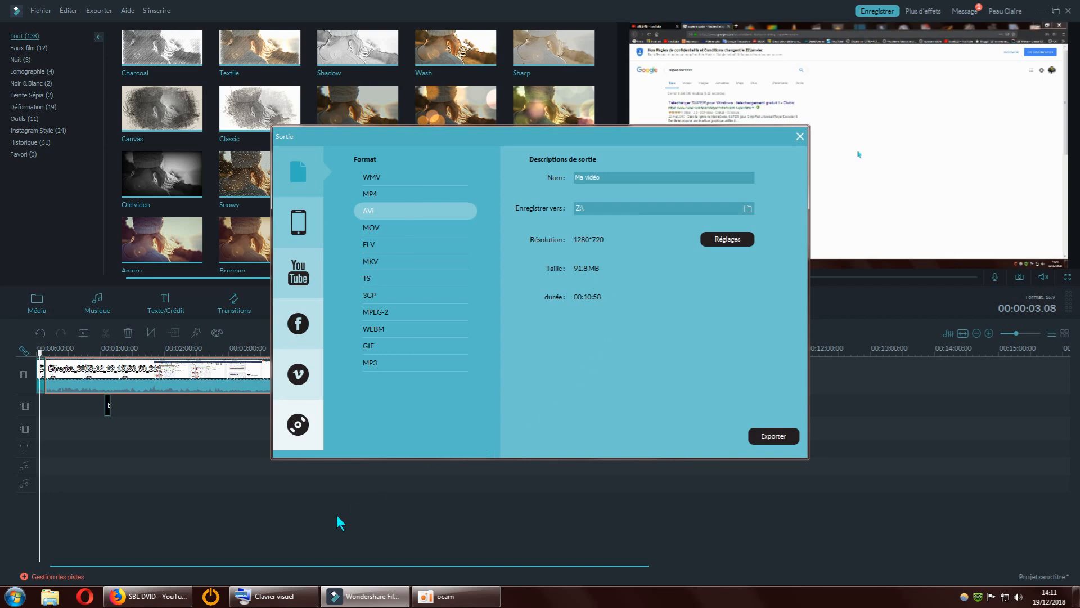
Step: Look through the STOCKAGE (Z:) drive in Windows Explorer, and review the AVI output settings in Filmora
left_click(50, 596)
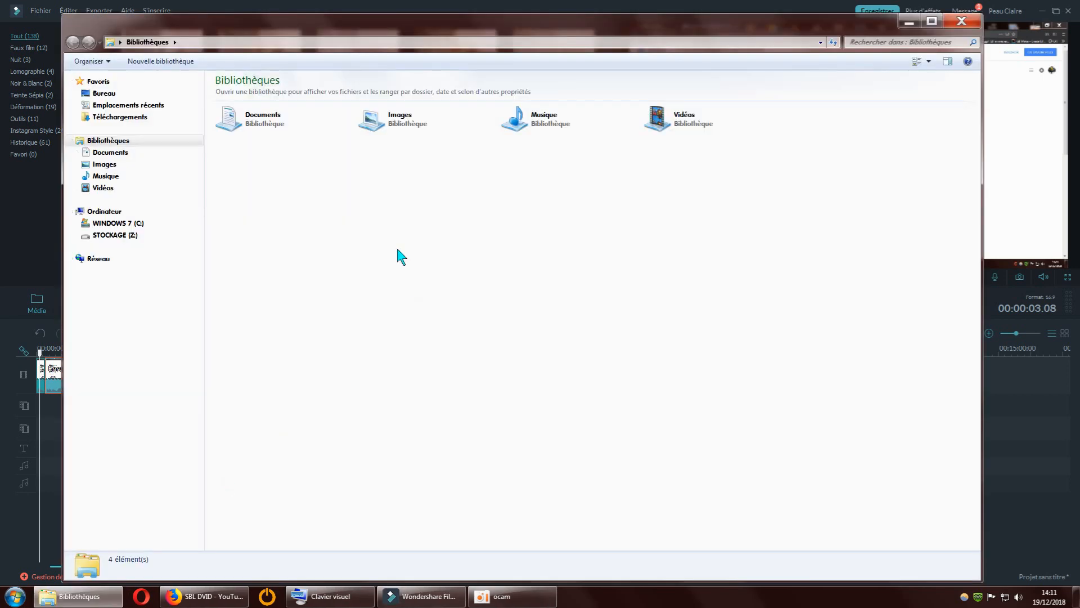
left_click(136, 237)
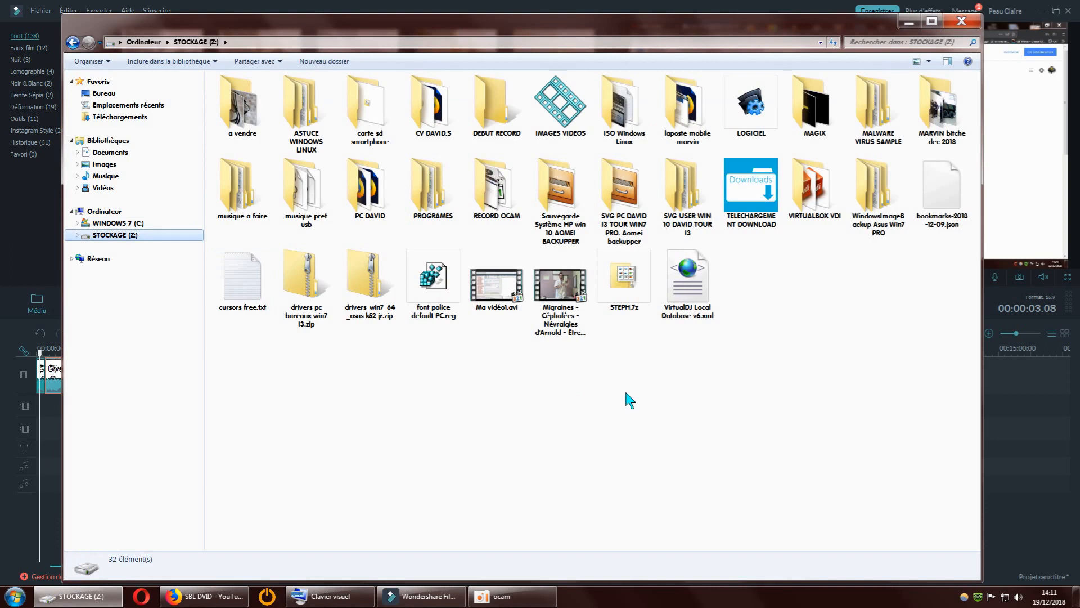
left_click(446, 595)
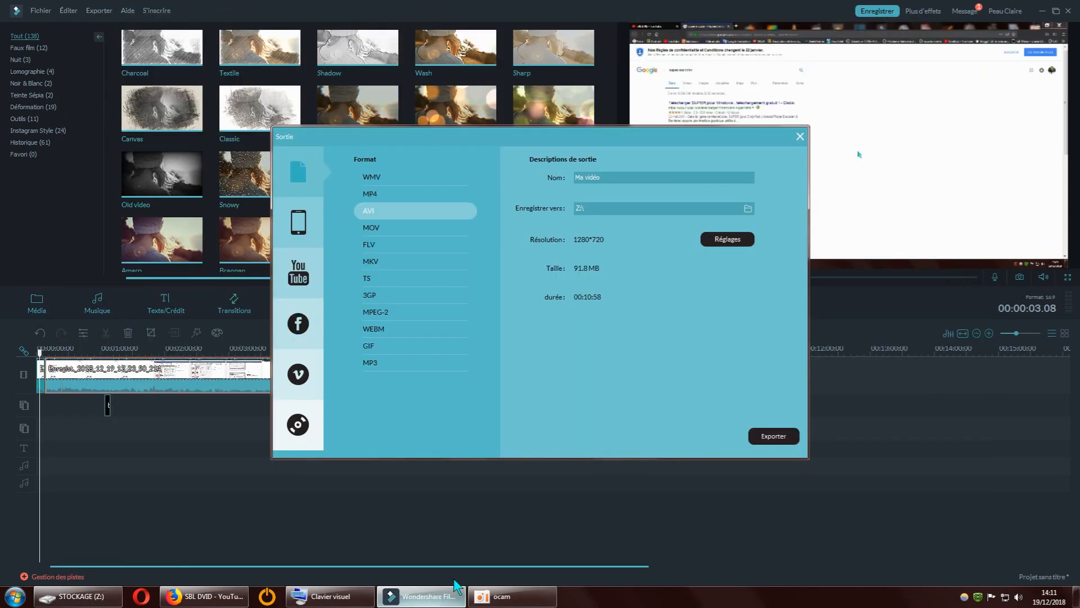
left_click(720, 242)
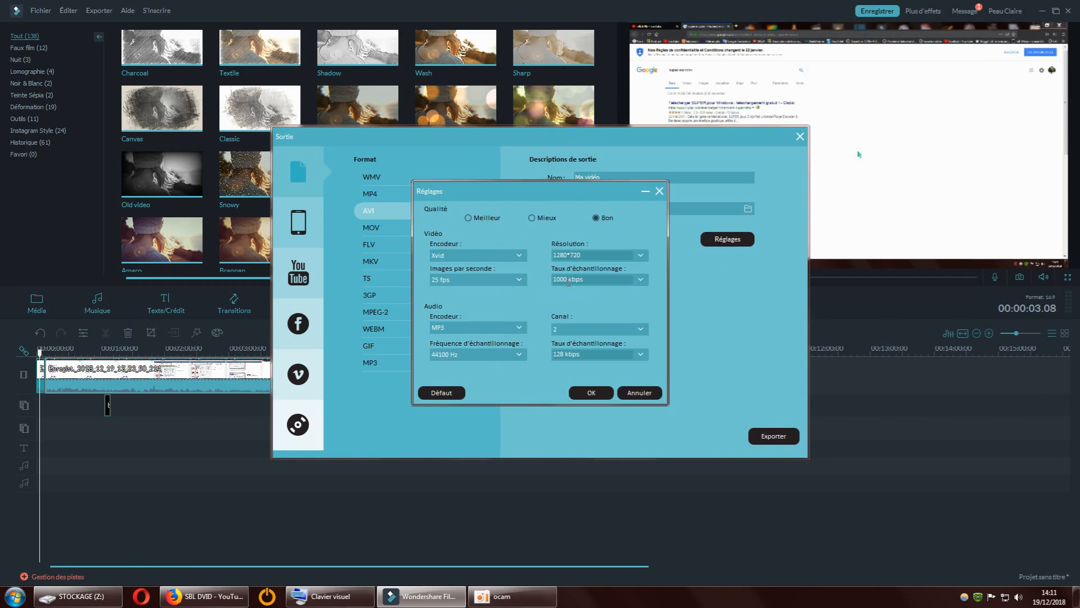
left_click(659, 192)
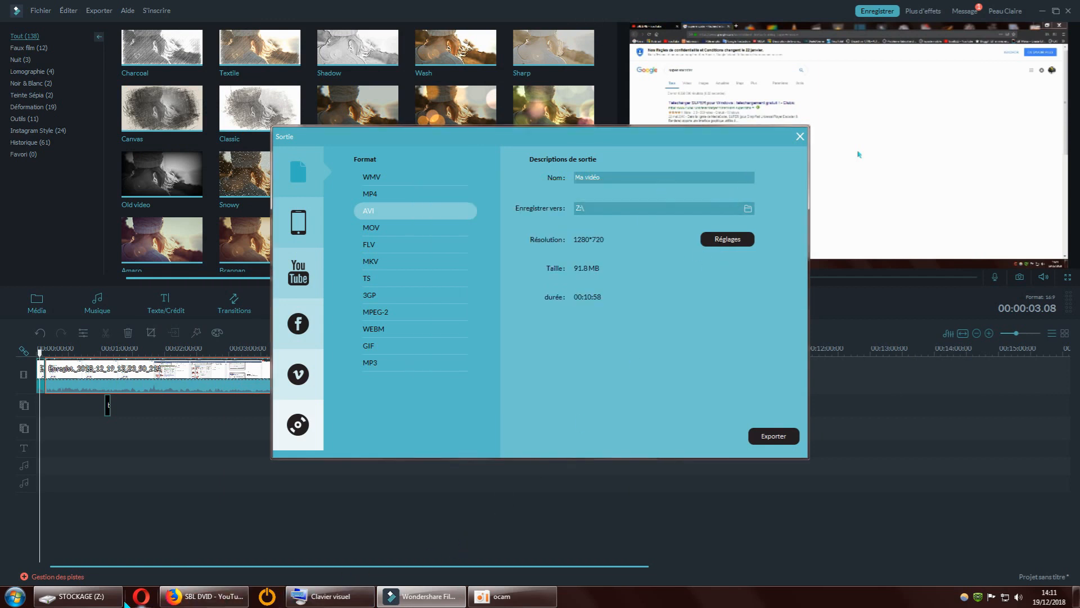
Step: Examine the detailed properties of Ma vidéo1.avi on the STOCKAGE (Z:) drive, including frame size and bitrates, and close Windows Explorer
mouse_move(124, 594)
left_click(141, 537)
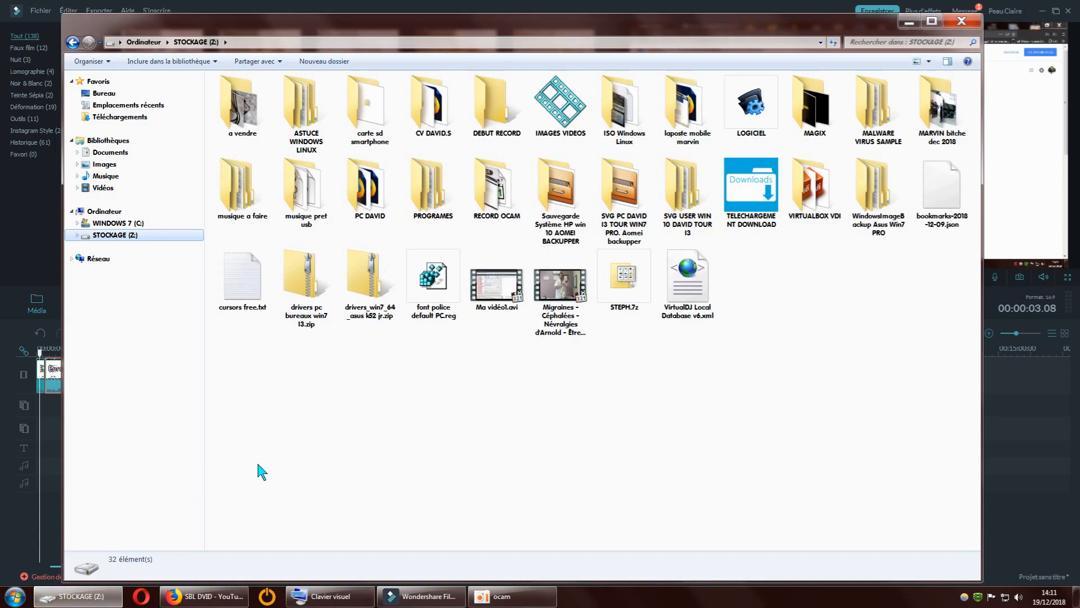
right_click(497, 304)
left_click(529, 291)
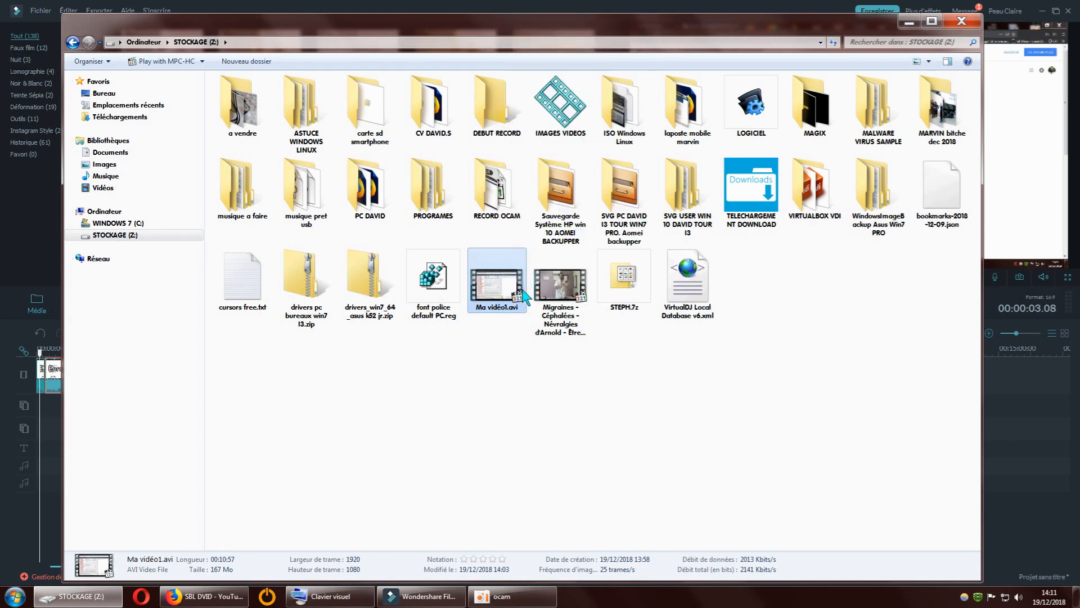
left_click_drag(624, 303, 526, 120)
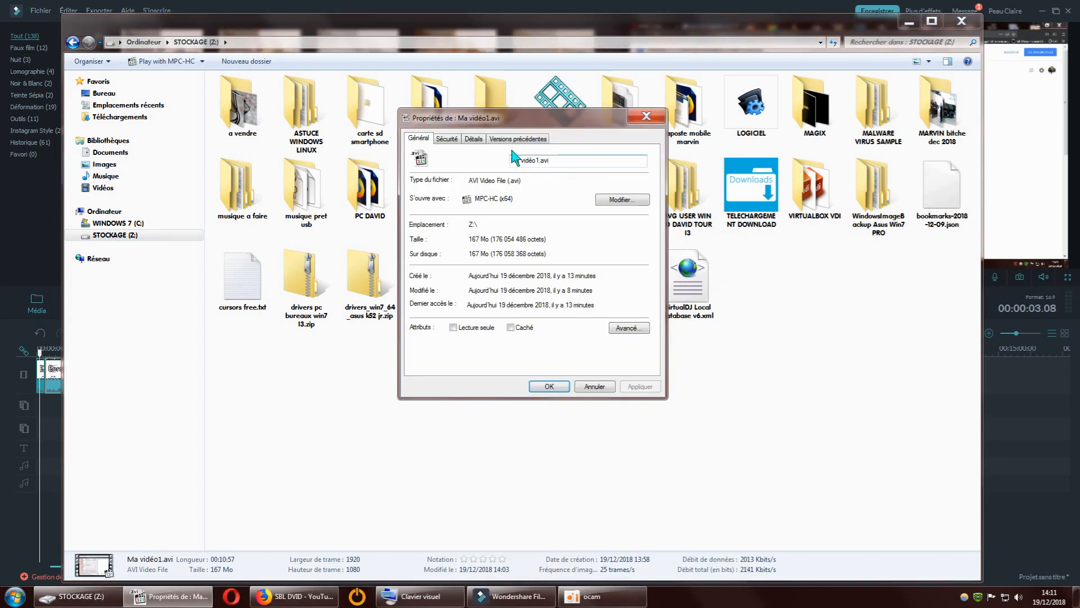
left_click(474, 139)
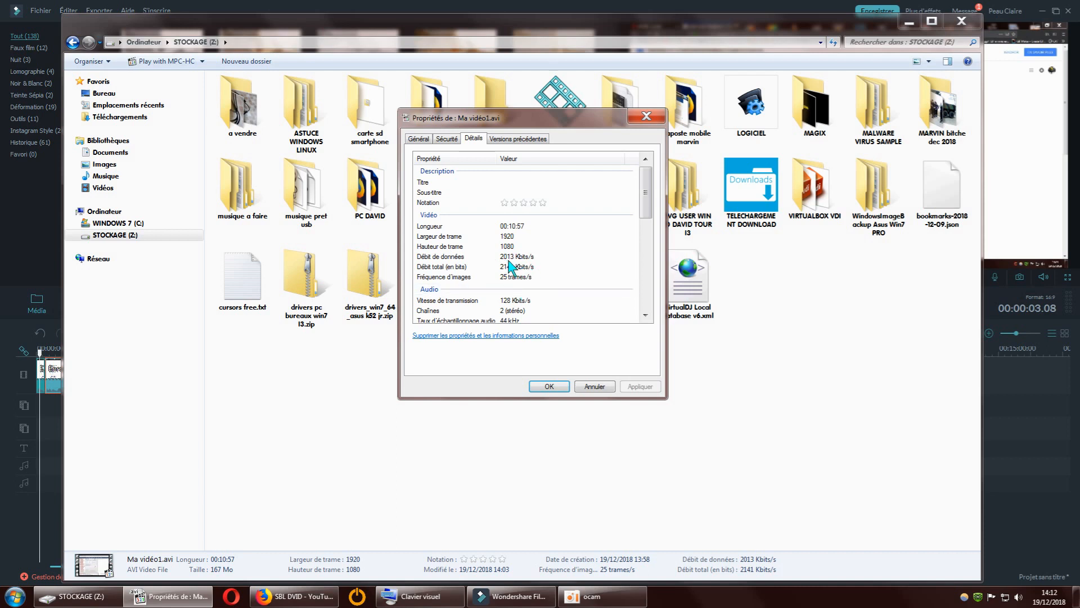
left_click(654, 119)
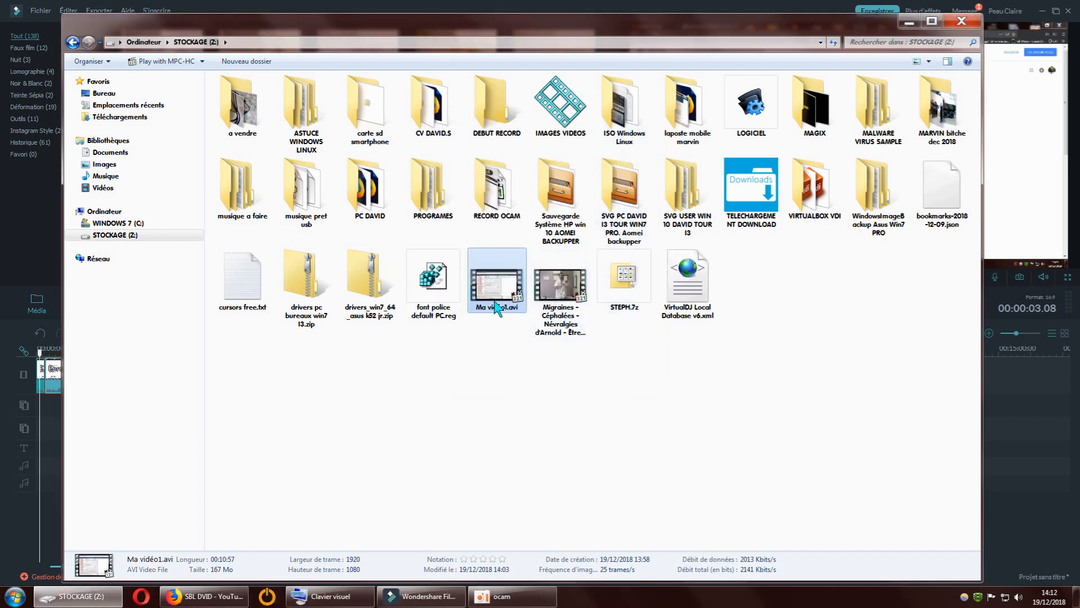
left_click(963, 22)
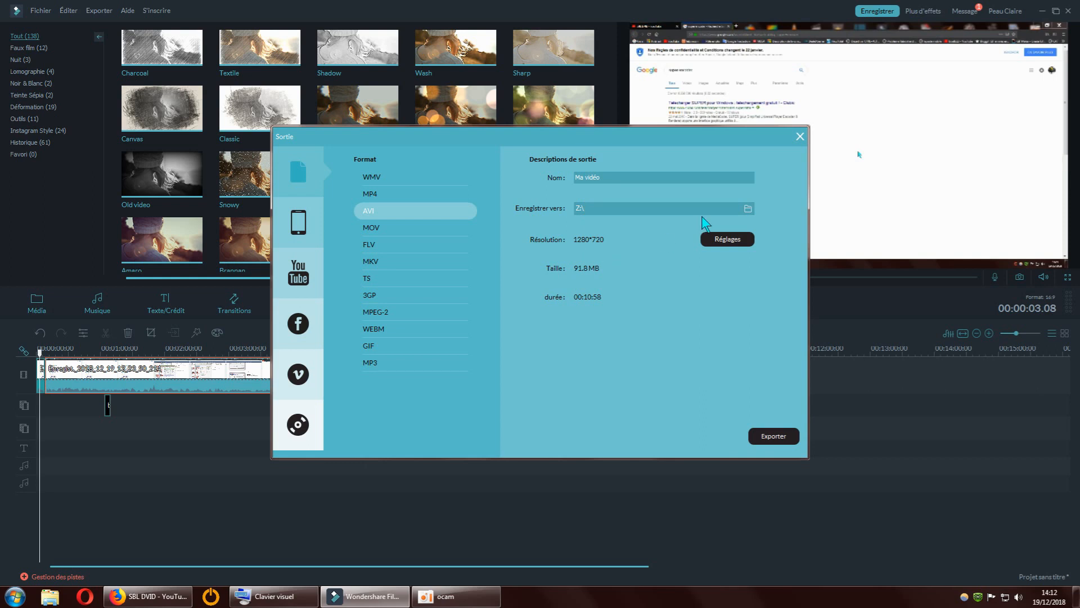
Step: Set the output folder to Mes vidéos in the user's profile and start exporting the AVI video
left_click(748, 209)
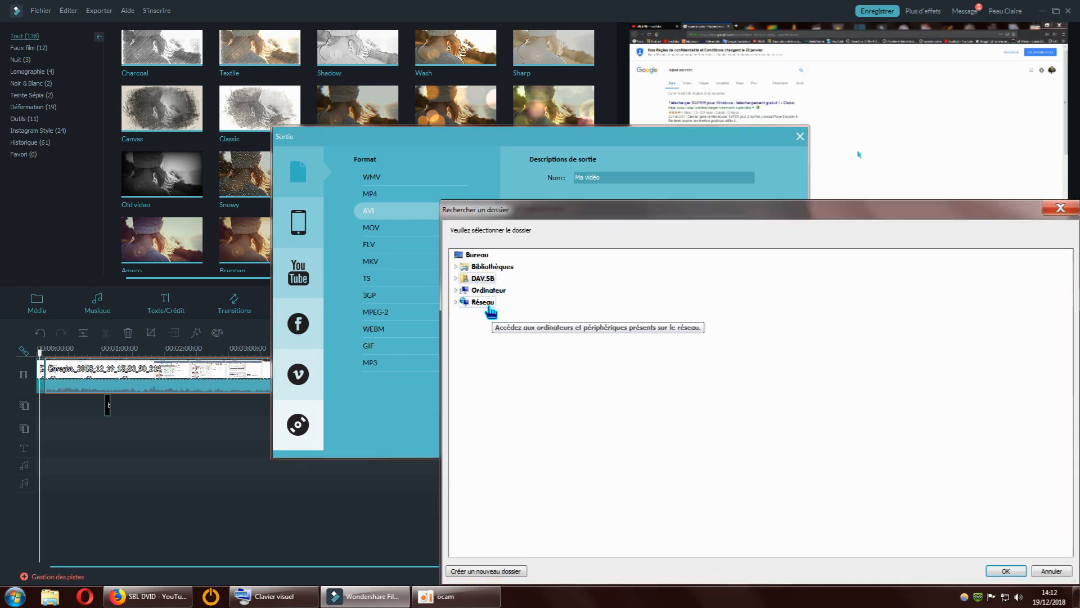
left_click(456, 278)
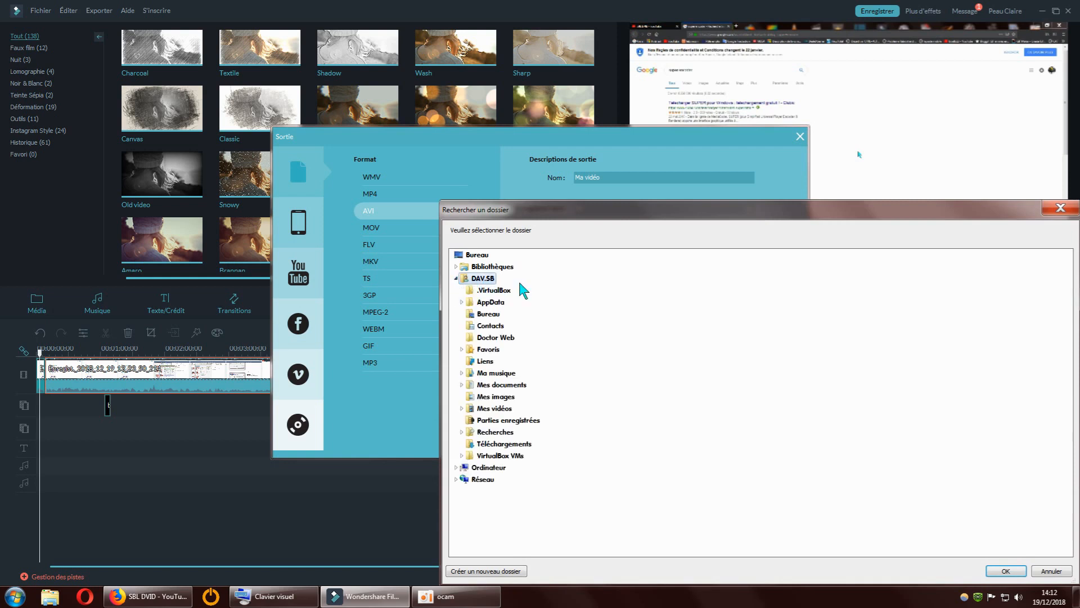
left_click(509, 407)
left_click(1005, 570)
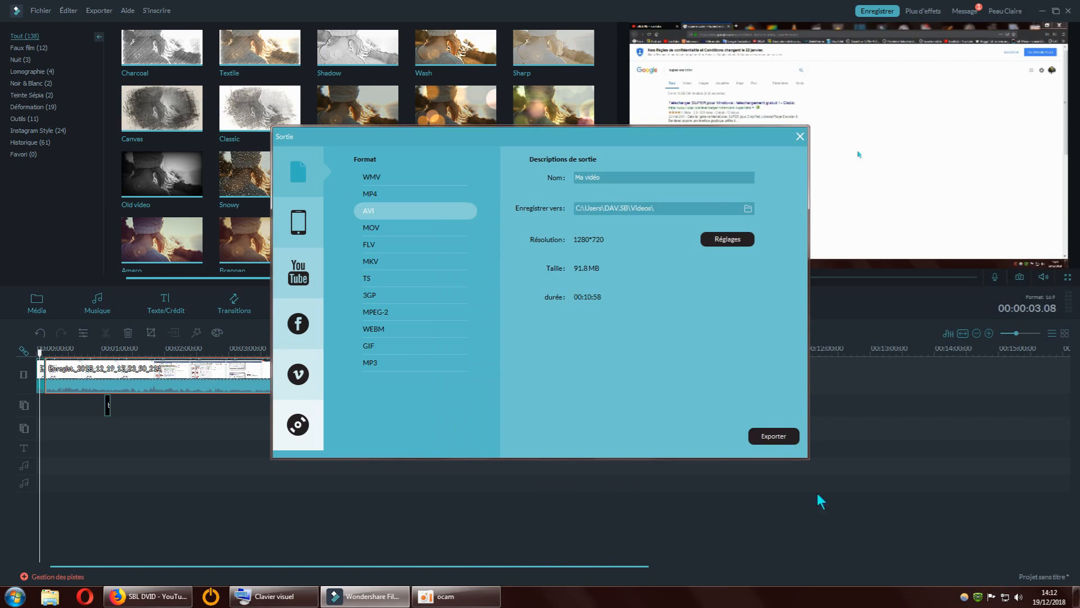
left_click(766, 439)
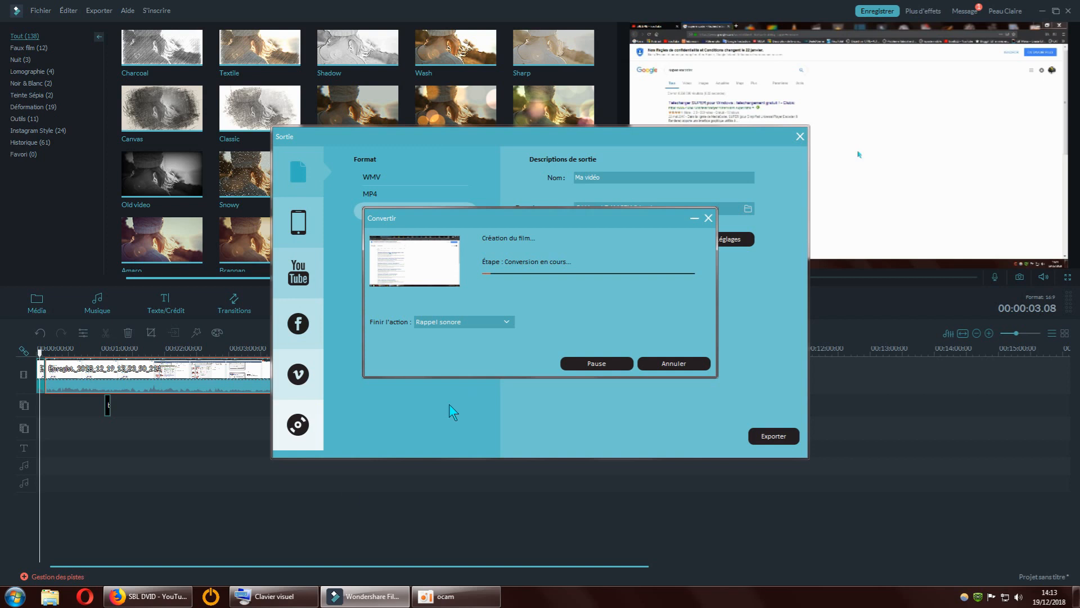
Step: Play Ma vidéo1.avi from the STOCKAGE (Z:) drive and shrink and reposition the player window to view the whole picture
left_click(50, 598)
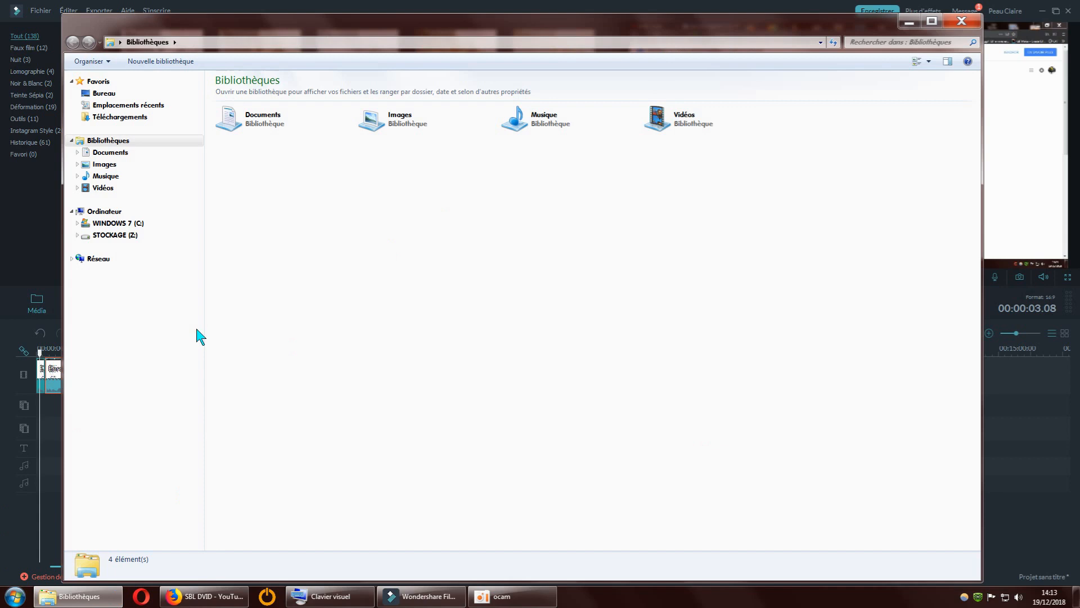
left_click(133, 239)
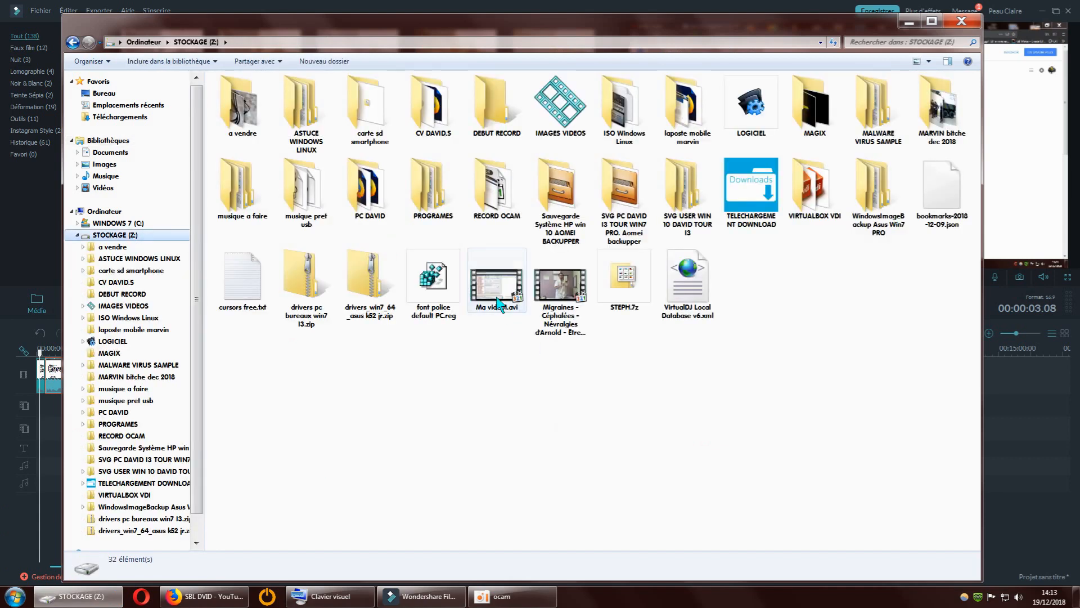
double_click(499, 304)
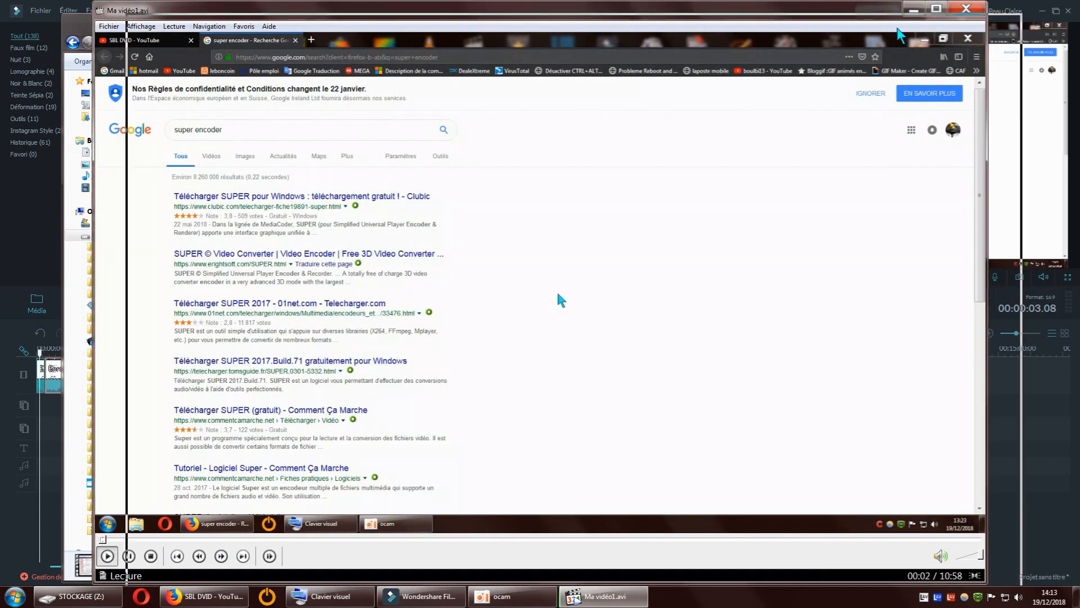
left_click_drag(855, 26, 915, 44)
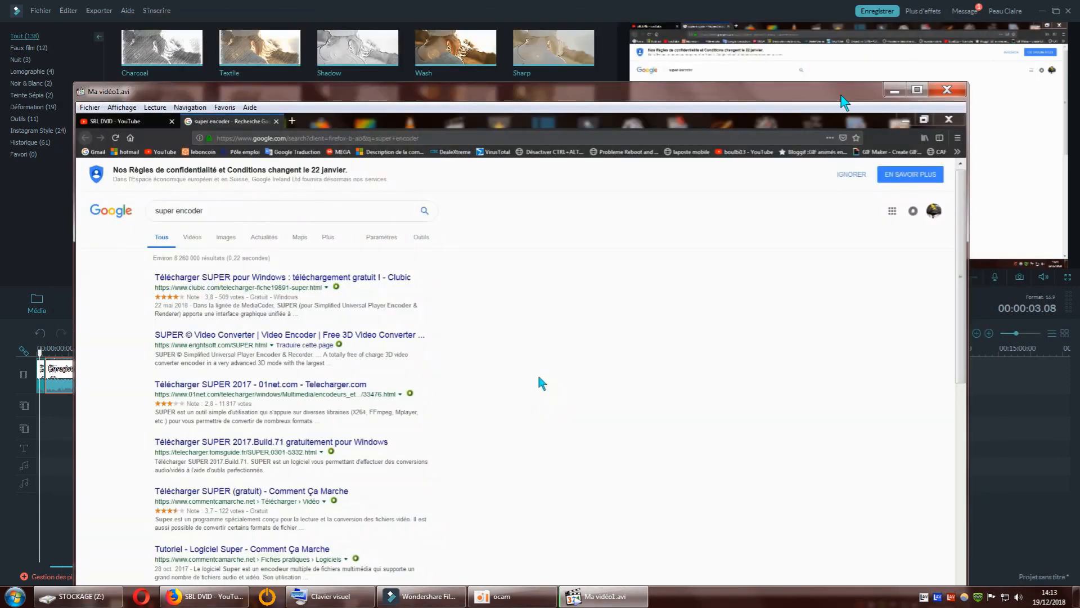
left_click_drag(538, 376, 591, 309)
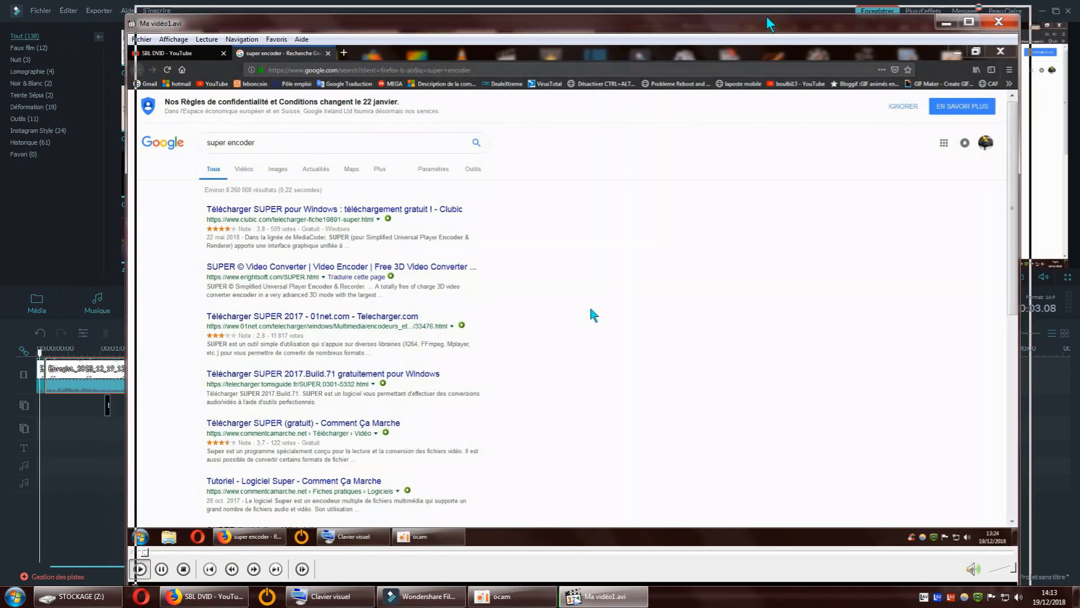
left_click_drag(590, 308, 561, 314)
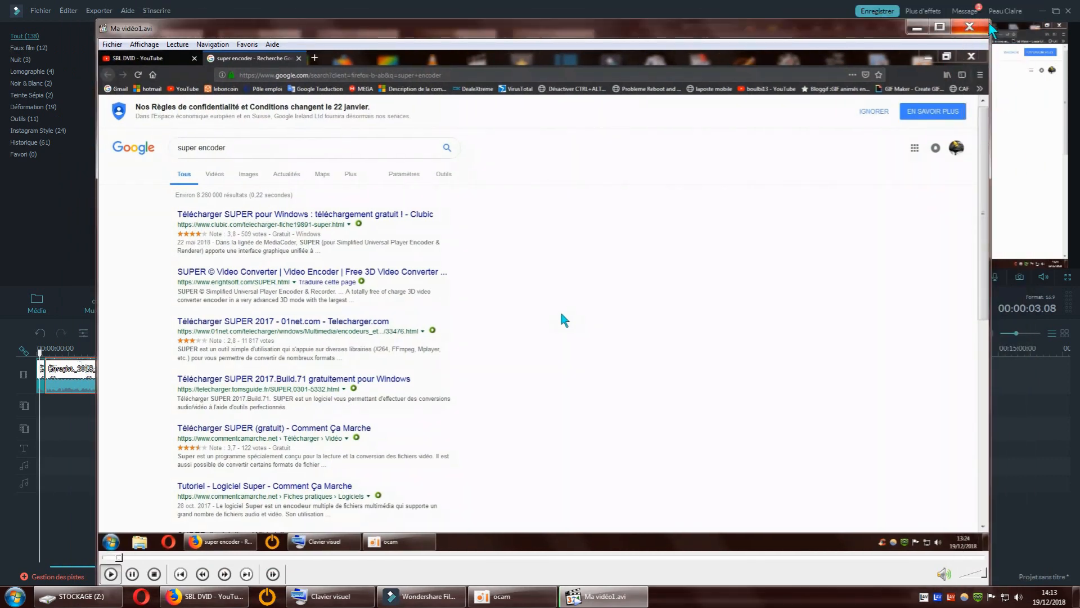
left_click_drag(917, 100, 843, 153)
left_click_drag(714, 158, 794, 46)
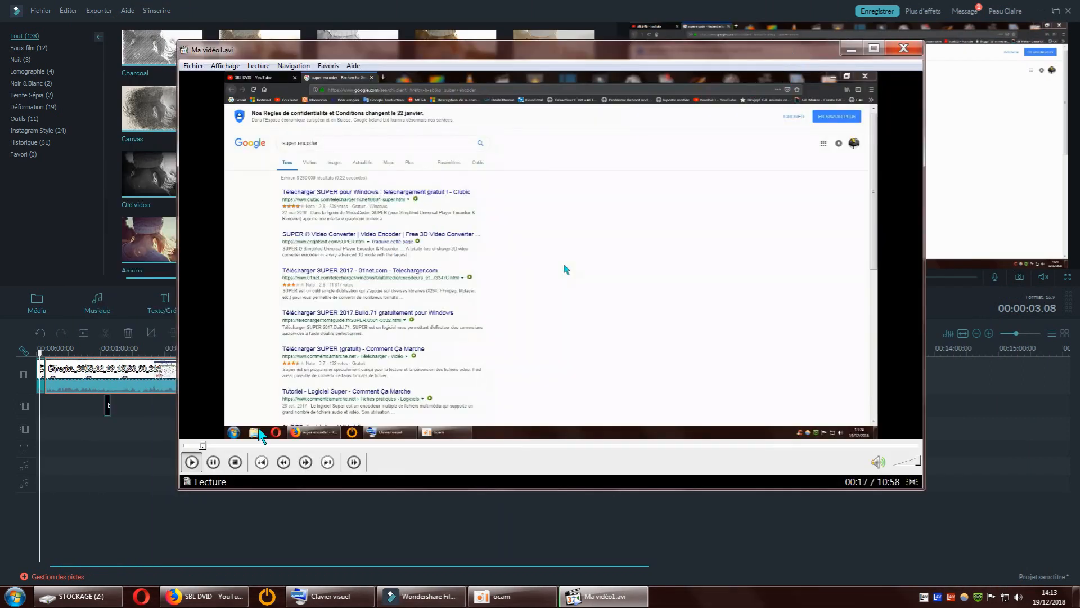
mouse_move(510, 54)
left_mouse_down()
mouse_move(497, 79)
mouse_move(520, 63)
mouse_move(522, 96)
mouse_move(506, 112)
mouse_move(522, 69)
left_mouse_up()
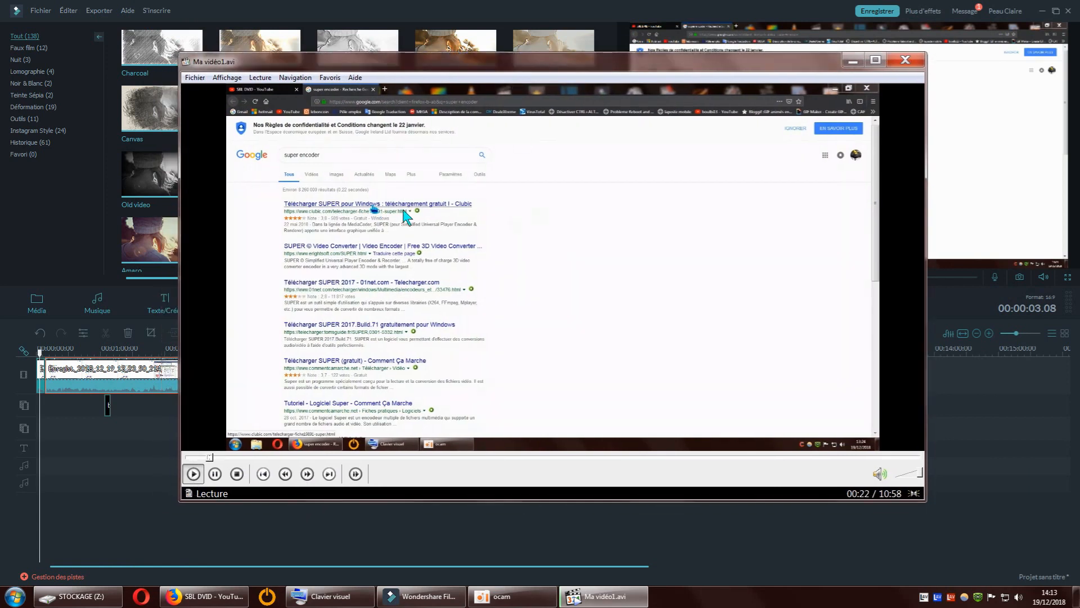
Step: Skip playback of Ma vidéo1.avi ahead to about 5:01, 5:46 and 6:35 to check its quality, and close the player
left_click_drag(322, 457, 522, 459)
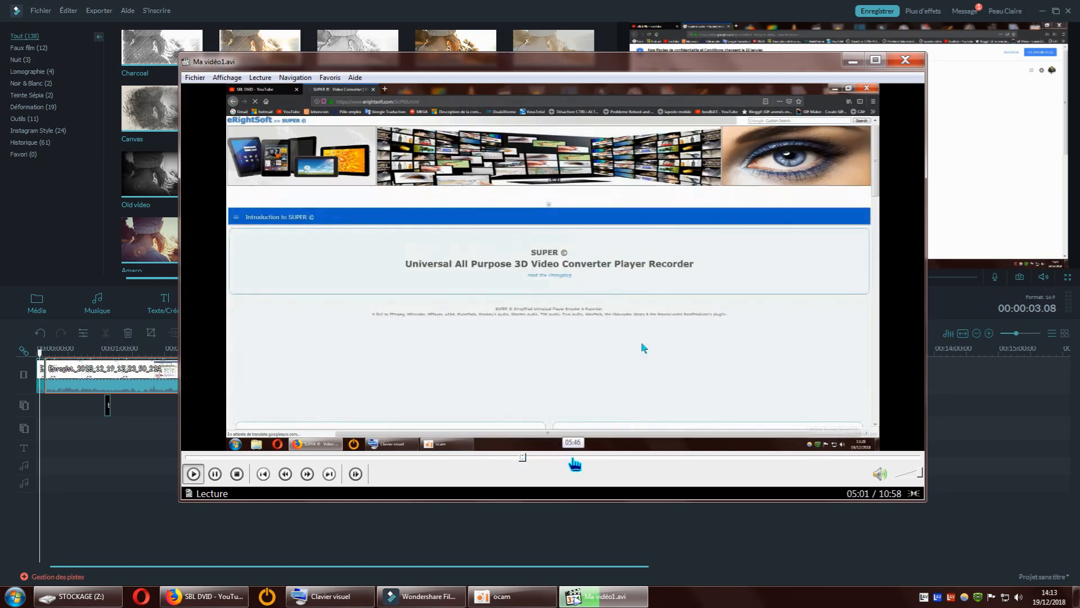
left_click(574, 464)
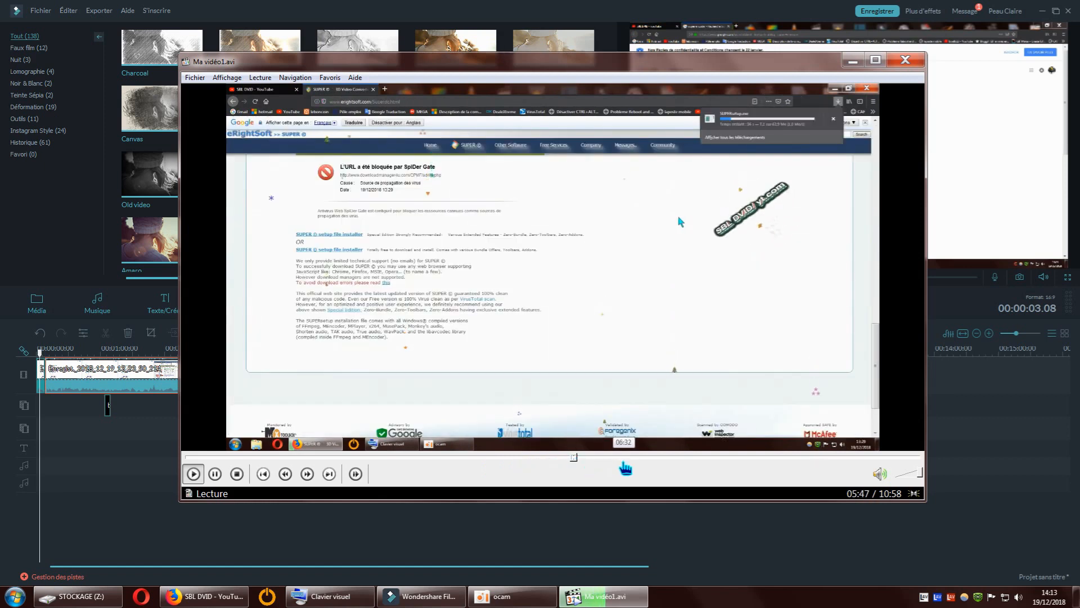
left_click(627, 462)
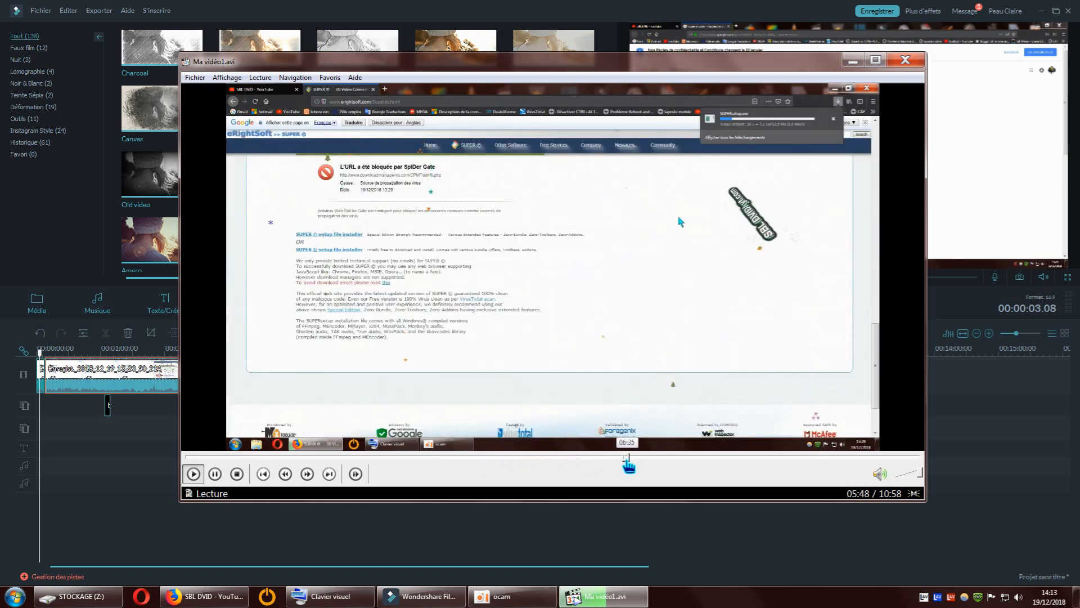
left_click(236, 474)
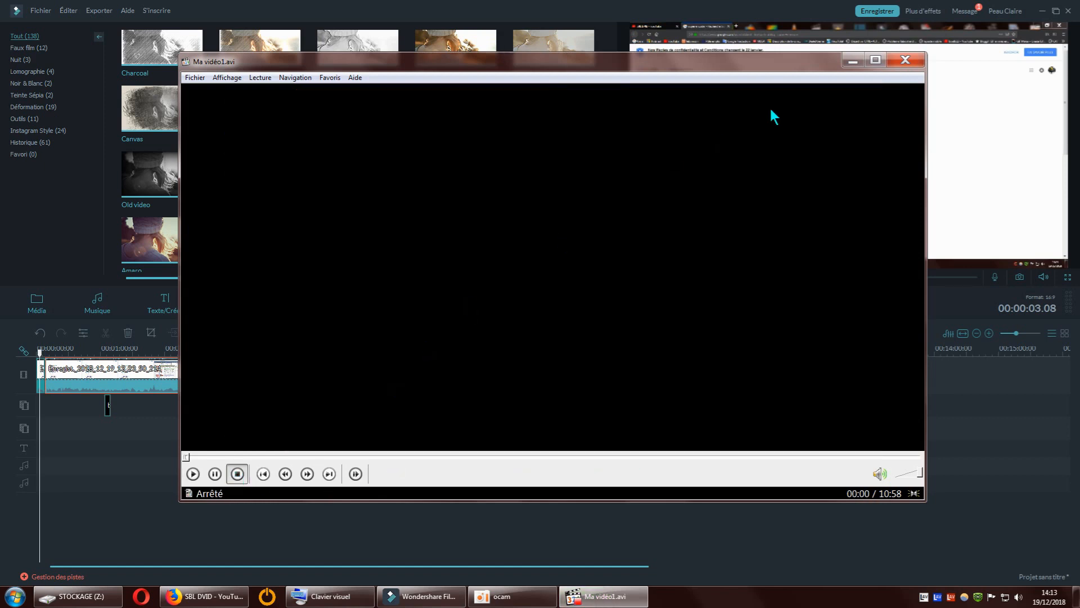
left_click(905, 59)
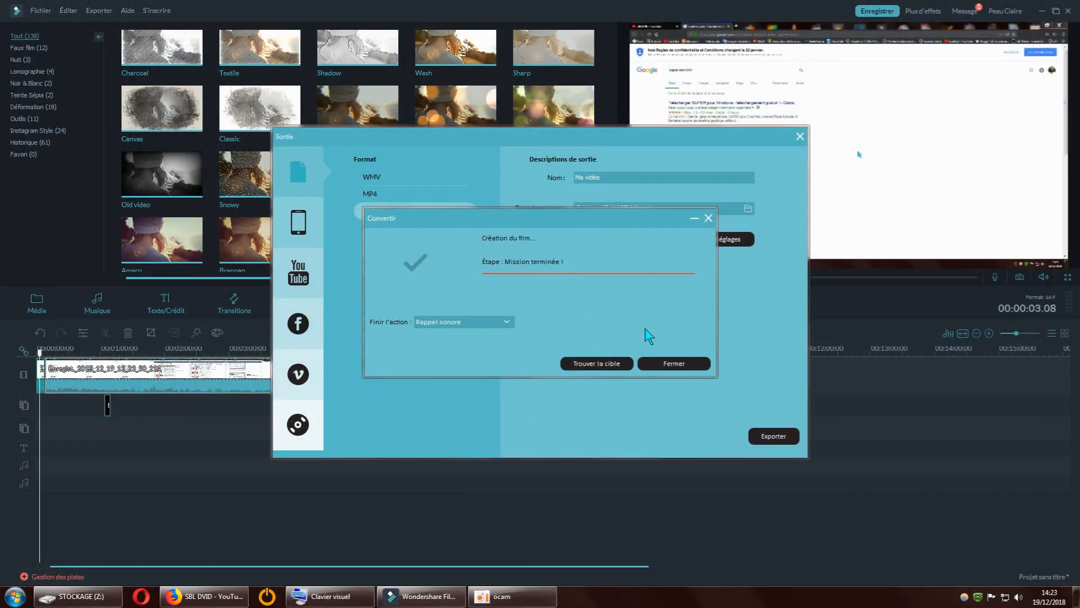
Step: Close the finished conversion and the export window, and minimize the video editor
left_click(672, 363)
left_click(800, 136)
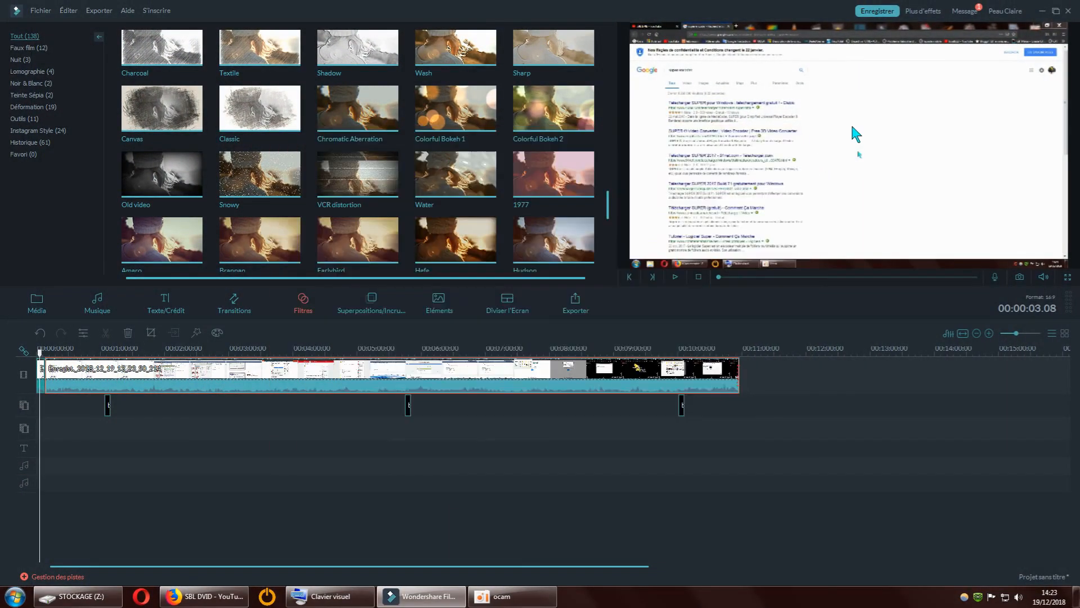
left_click(1043, 11)
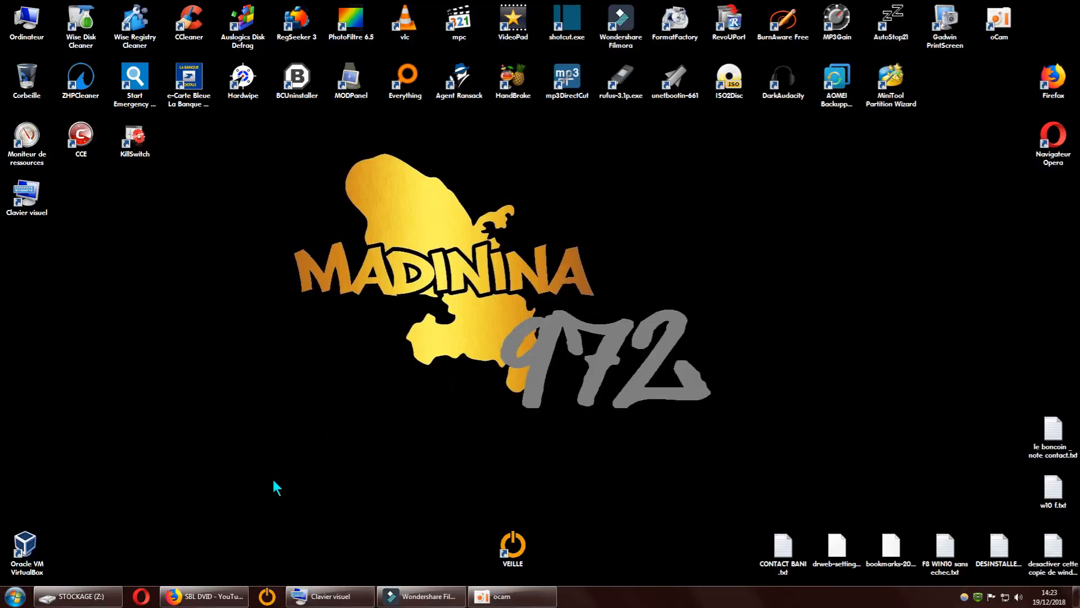
Step: Open the Vidéos library, play Ma vidéo.avi and minimize the file browser window behind the player
left_click(77, 595)
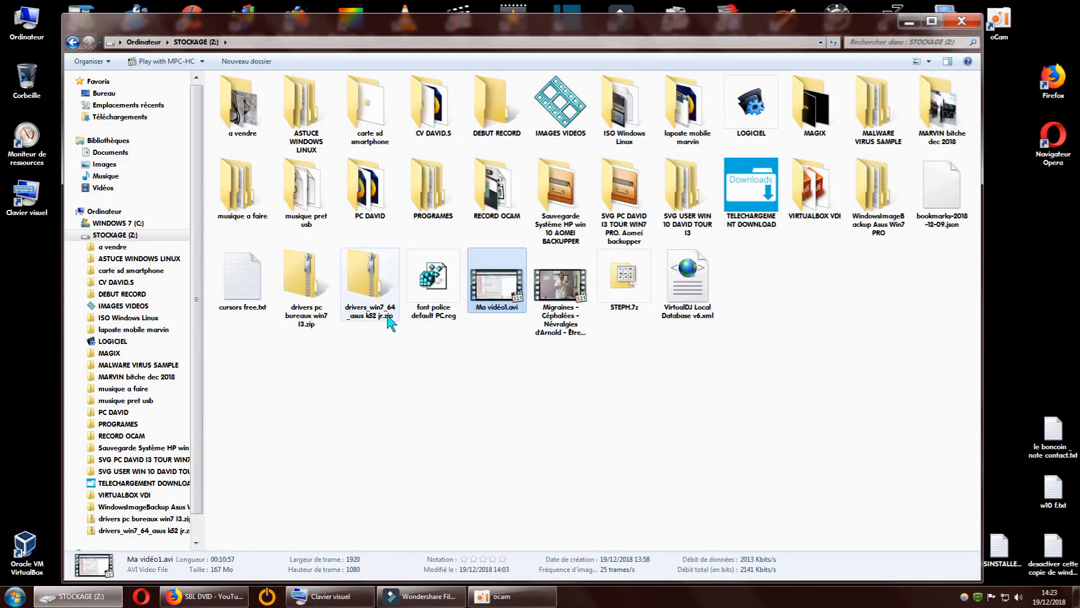
left_click(104, 187)
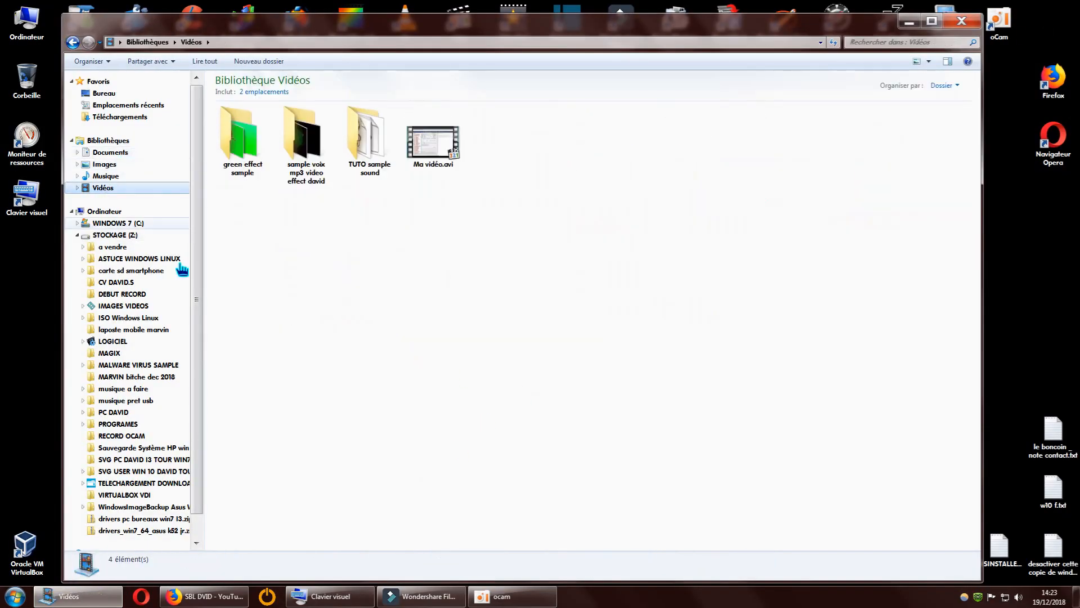
mouse_move(444, 155)
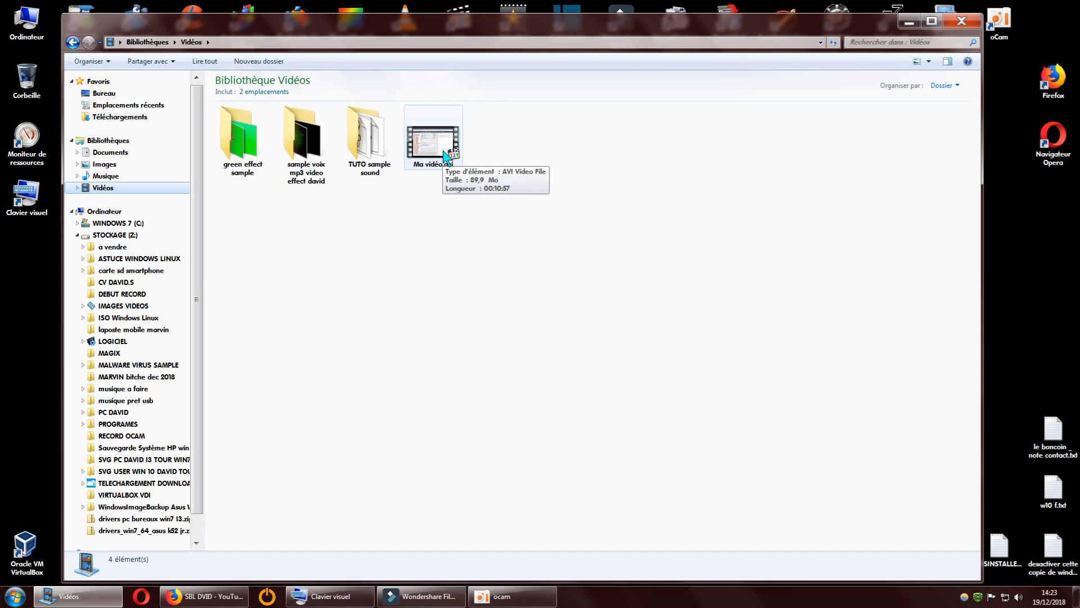
double_click(444, 153)
left_click(918, 32)
left_click(910, 22)
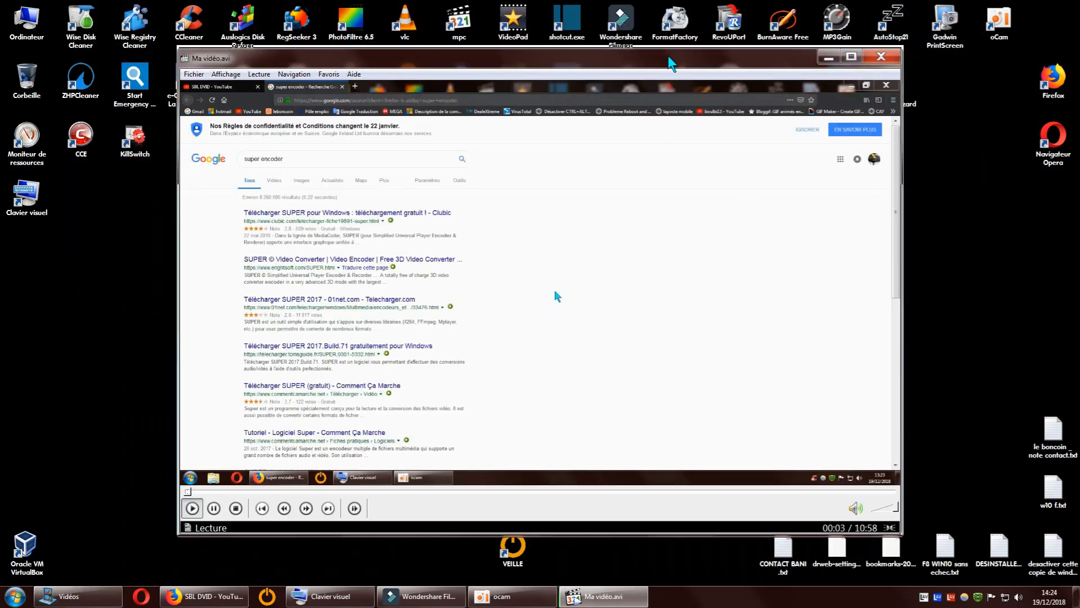
Step: Skip playback of Ma vidéo.avi ahead to about 1:58, 2:37 and 4:15 to check its picture quality
left_click(235, 481)
left_click(304, 482)
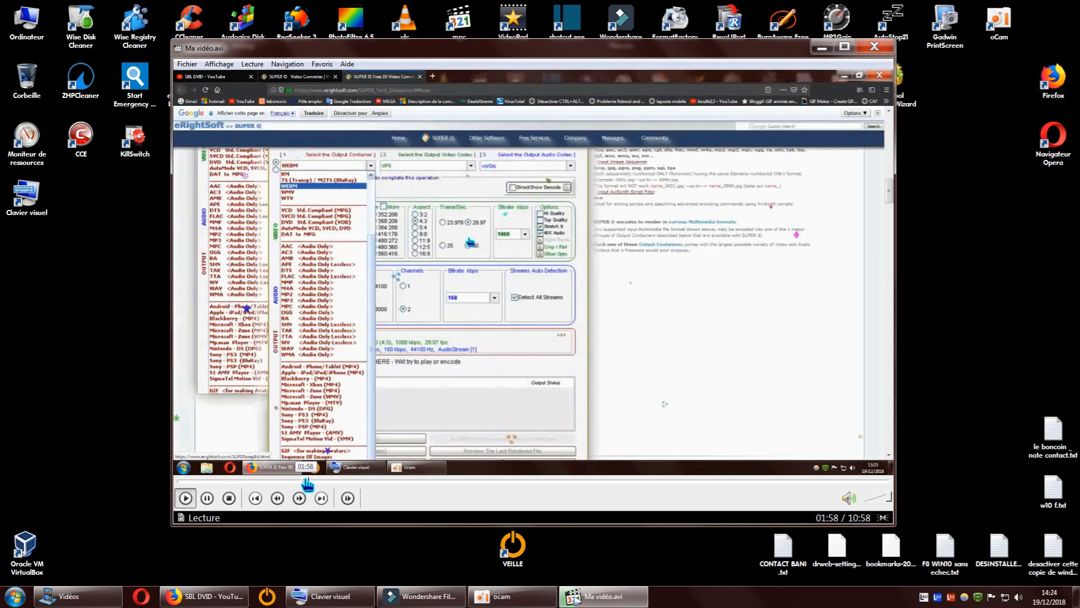
left_click(346, 483)
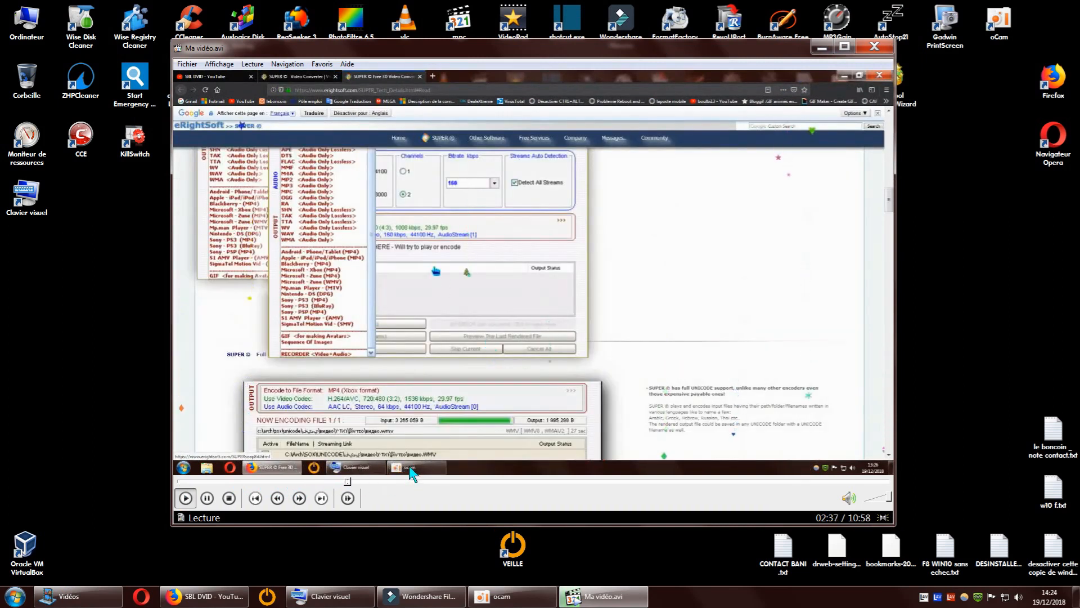
left_click(395, 482)
left_click(454, 482)
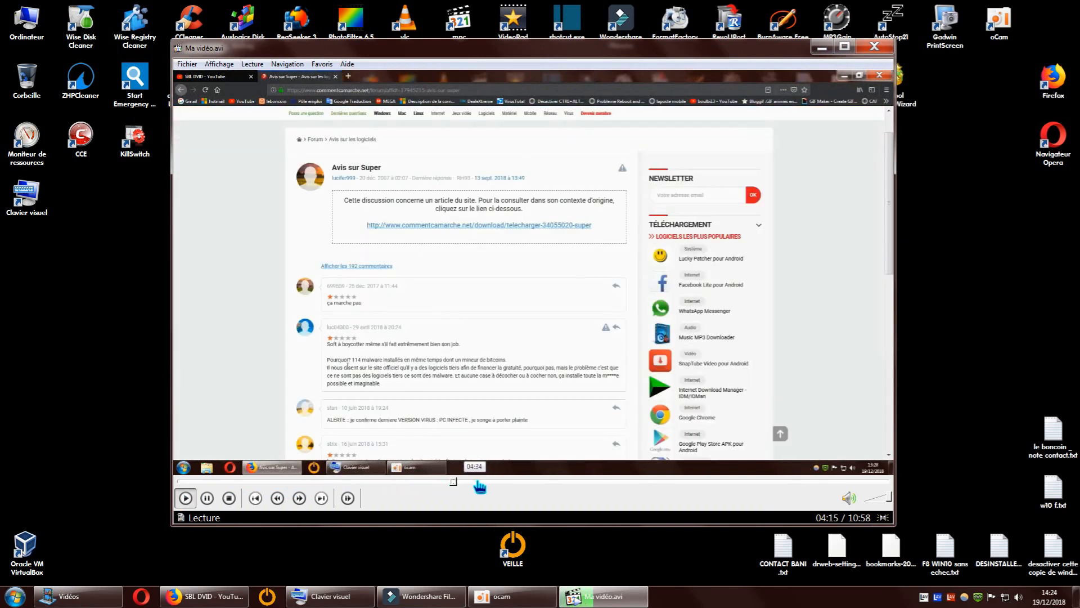
Step: Skip Ma vidéo.avi further to about 5:16, 5:53 and 7:40, and stop and close the player
left_click(519, 482)
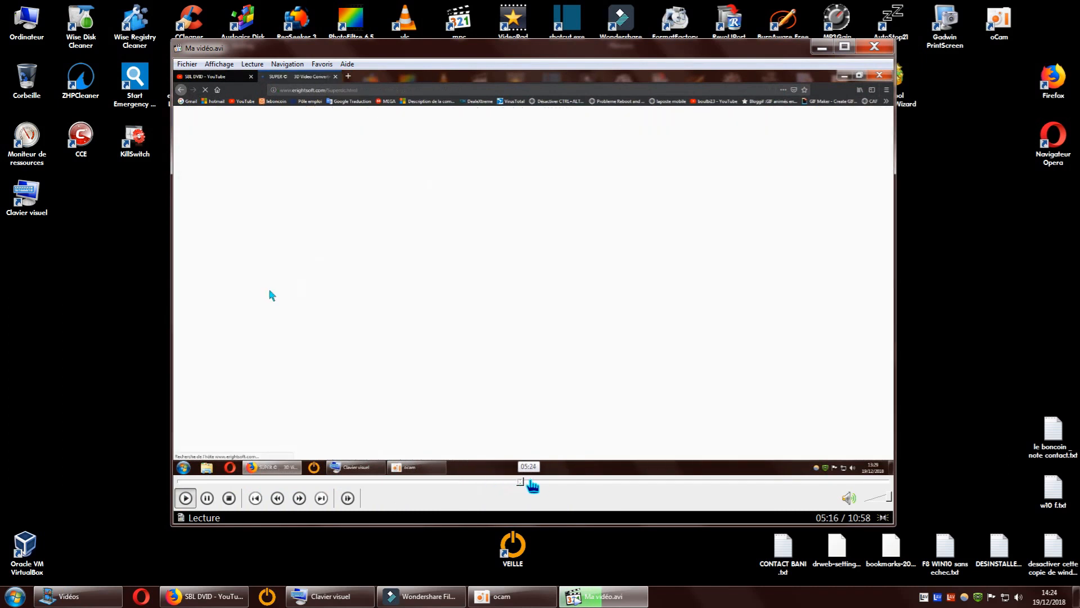
left_click(556, 483)
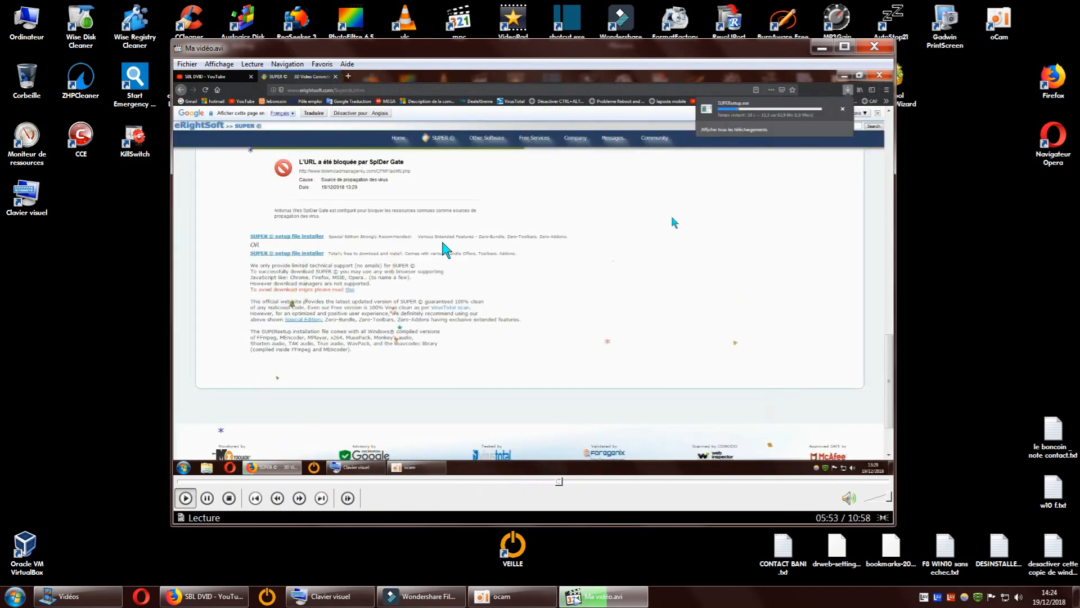
left_click_drag(586, 482, 642, 482)
left_click(667, 482)
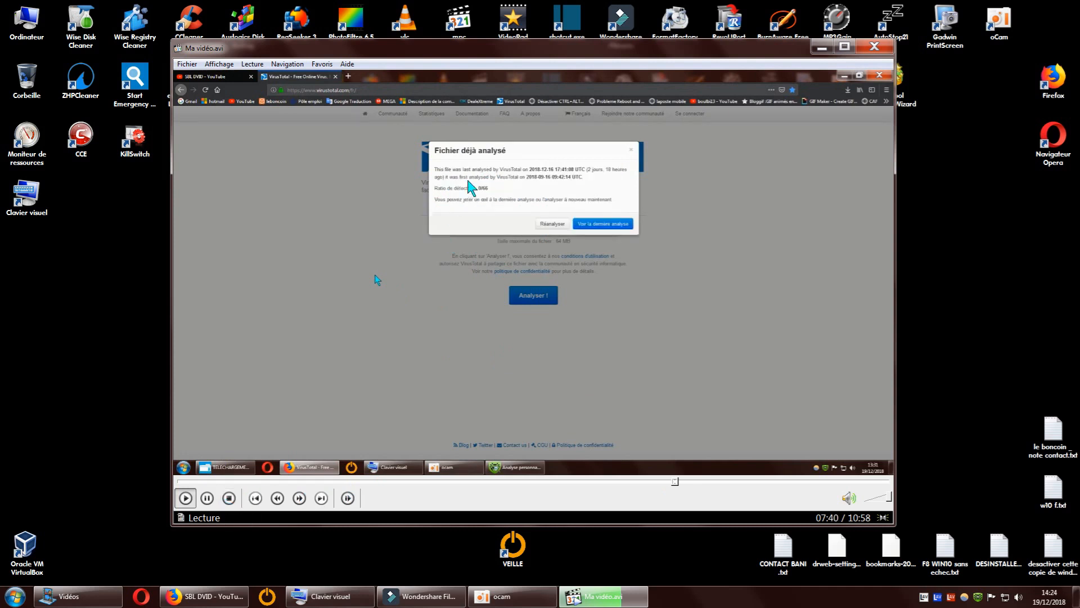
left_click(229, 497)
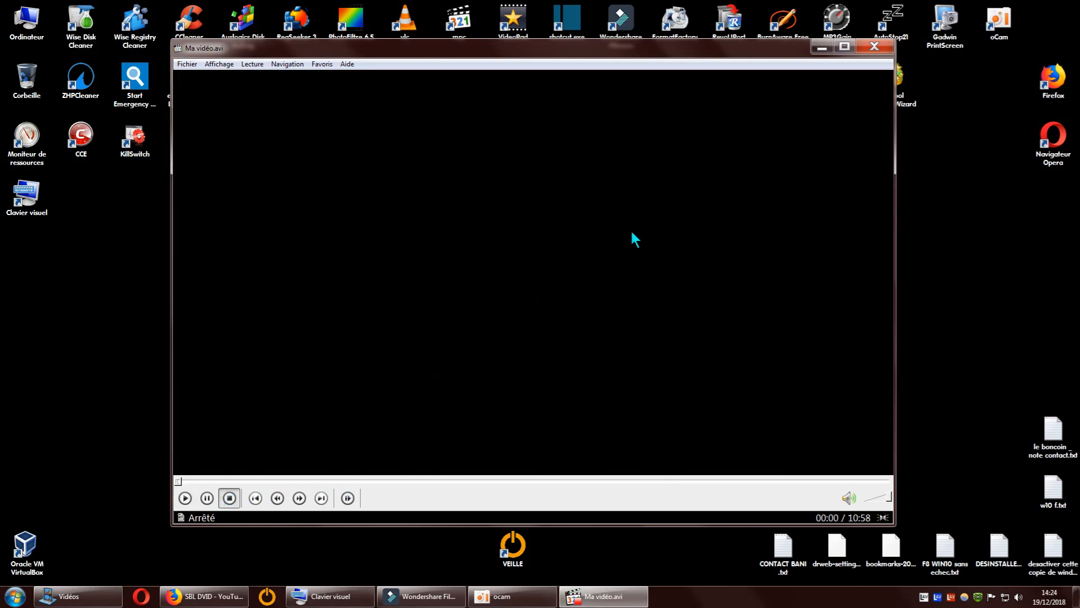
left_click(875, 47)
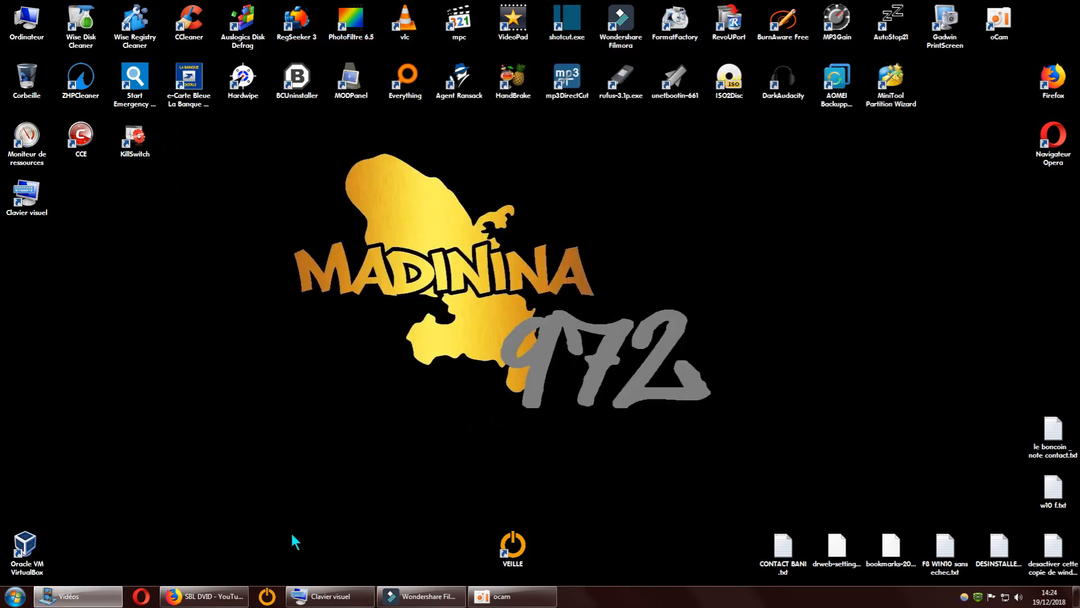
Step: Close the existing file browser window and reopen the Vidéos library from a new Ordinateur window, passing through STOCKAGE (Z:)
left_click(99, 595)
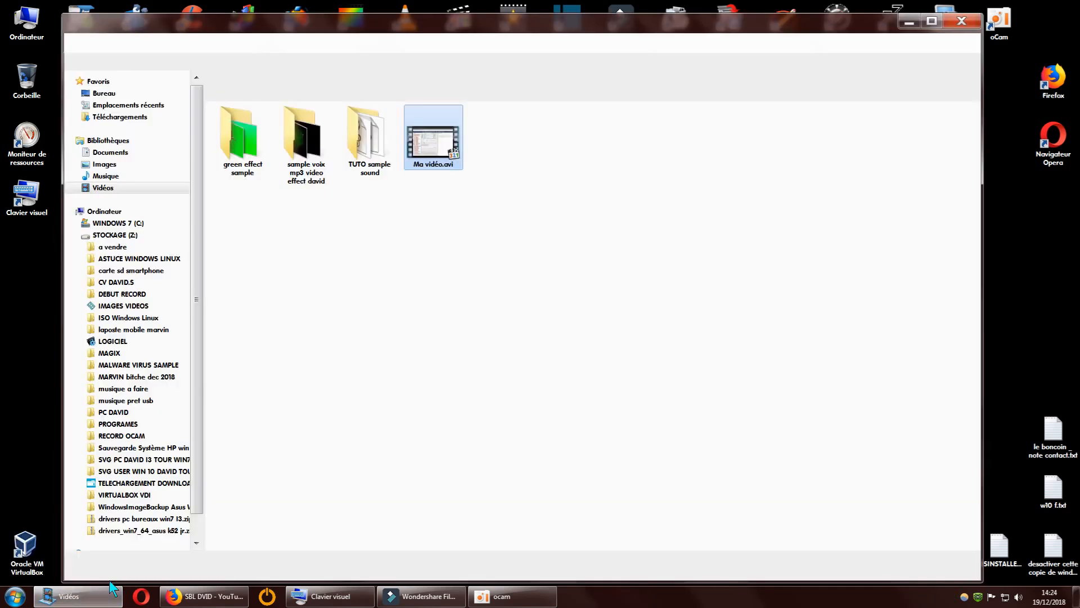
left_click(971, 22)
double_click(35, 19)
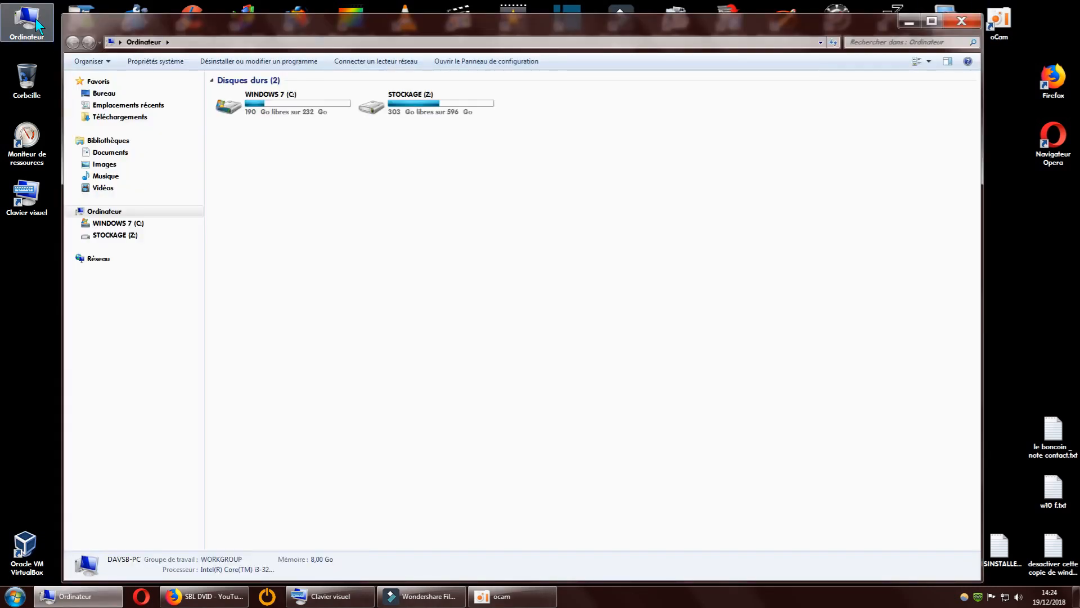
double_click(419, 119)
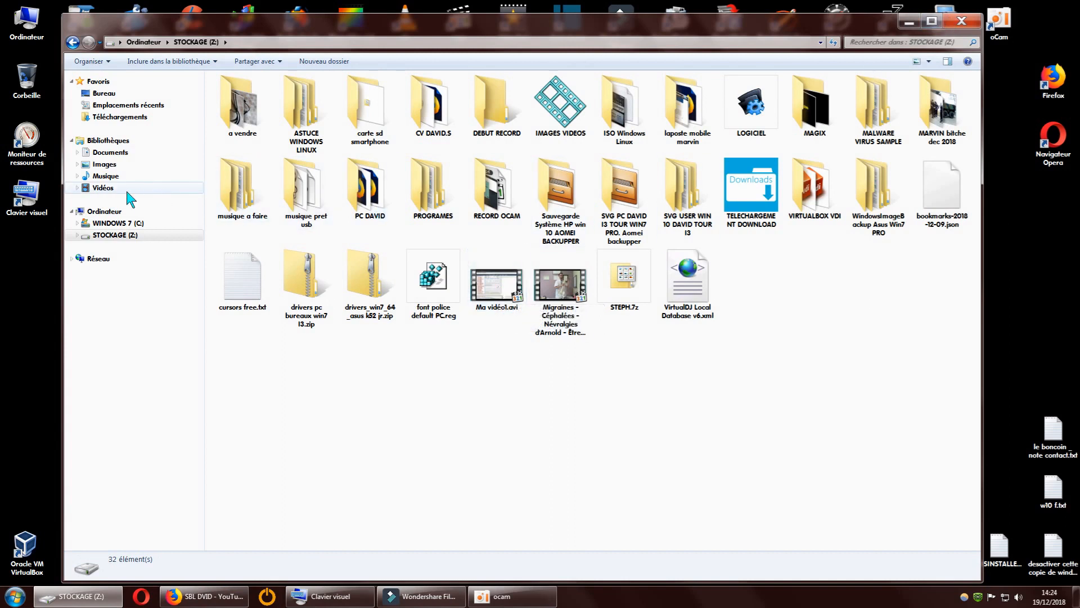
left_click(121, 187)
Step: Examine the file size, frame dimensions and bitrate in the properties of Ma vidéo.avi, and close the properties
left_click(432, 147)
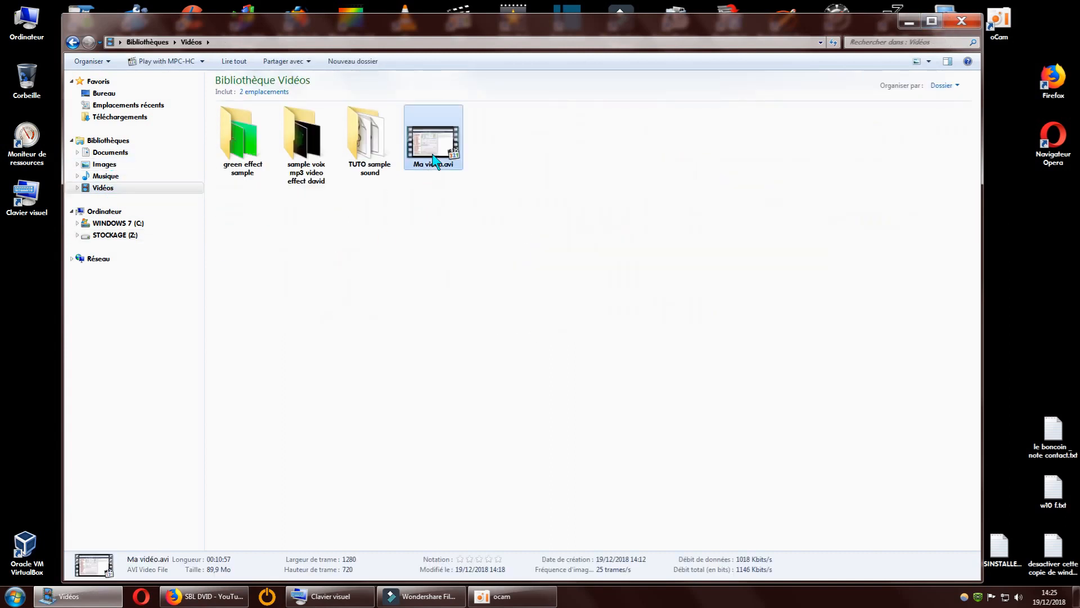
right_click(432, 154)
left_click(471, 471)
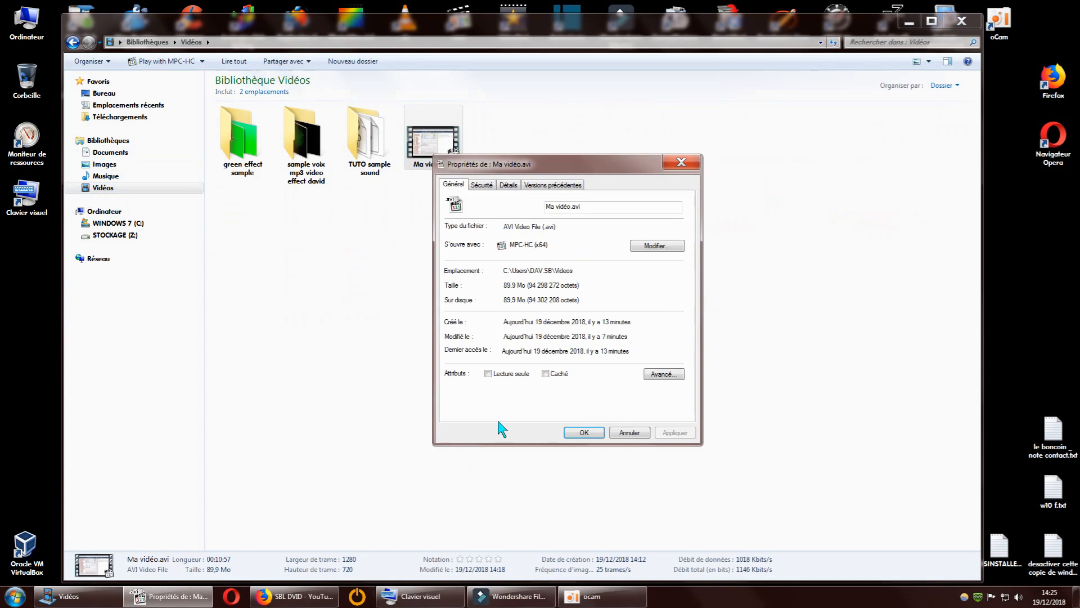
left_click(508, 185)
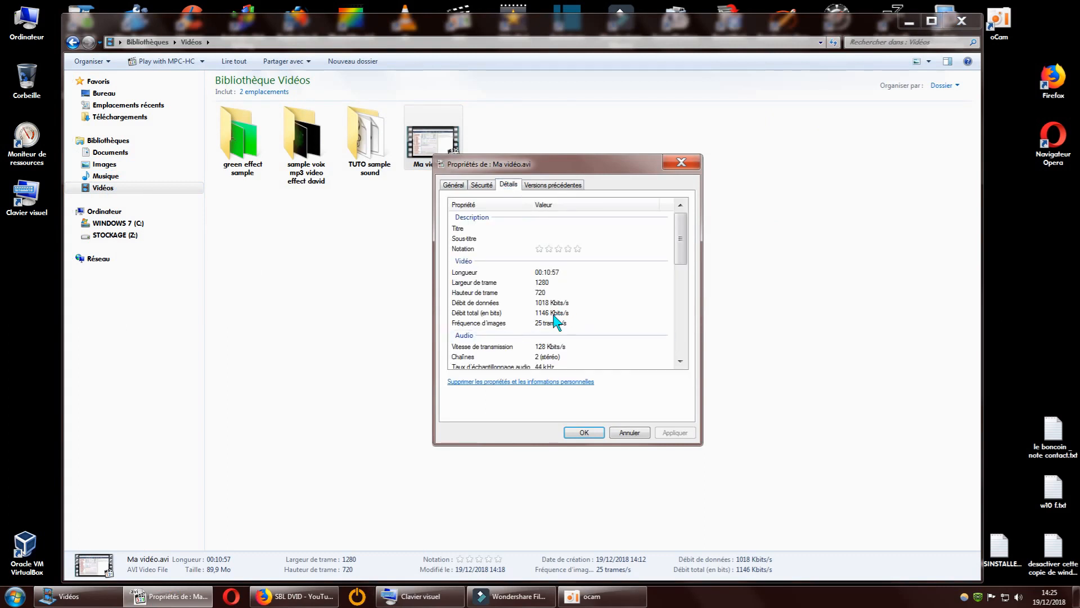
left_click(682, 163)
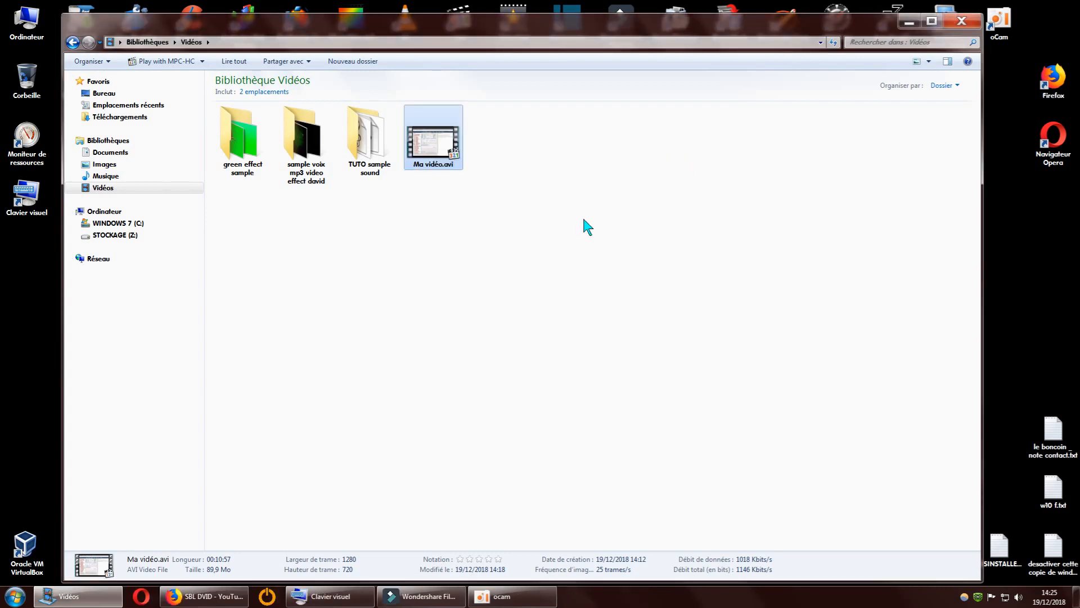
Step: Deselect Ma vidéo.avi, close the Vidéos window and switch back to the project in Wondershare Filmora
left_click(474, 183)
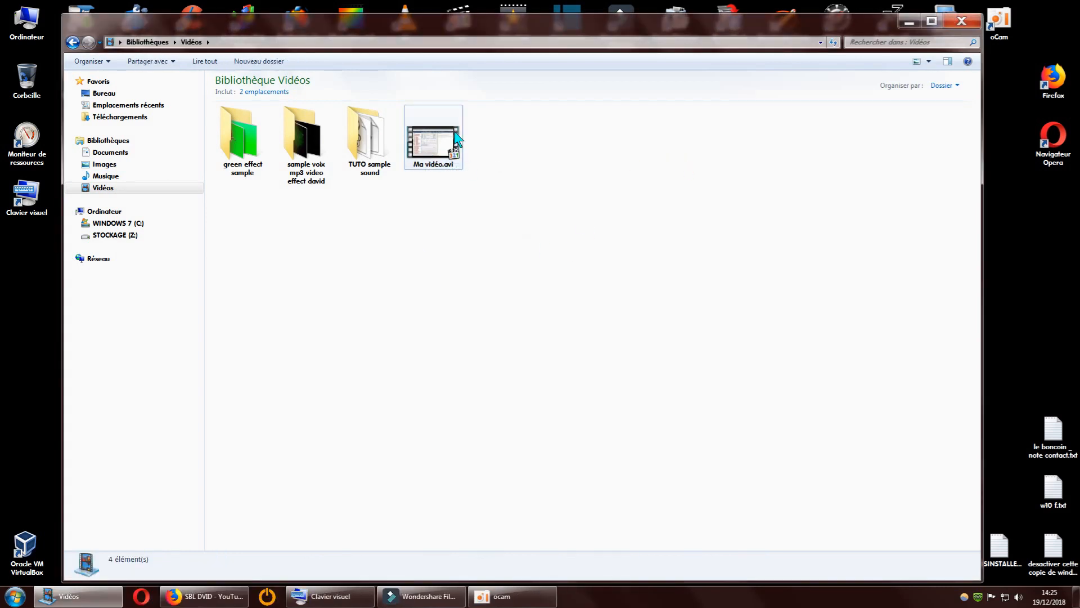
left_click(961, 22)
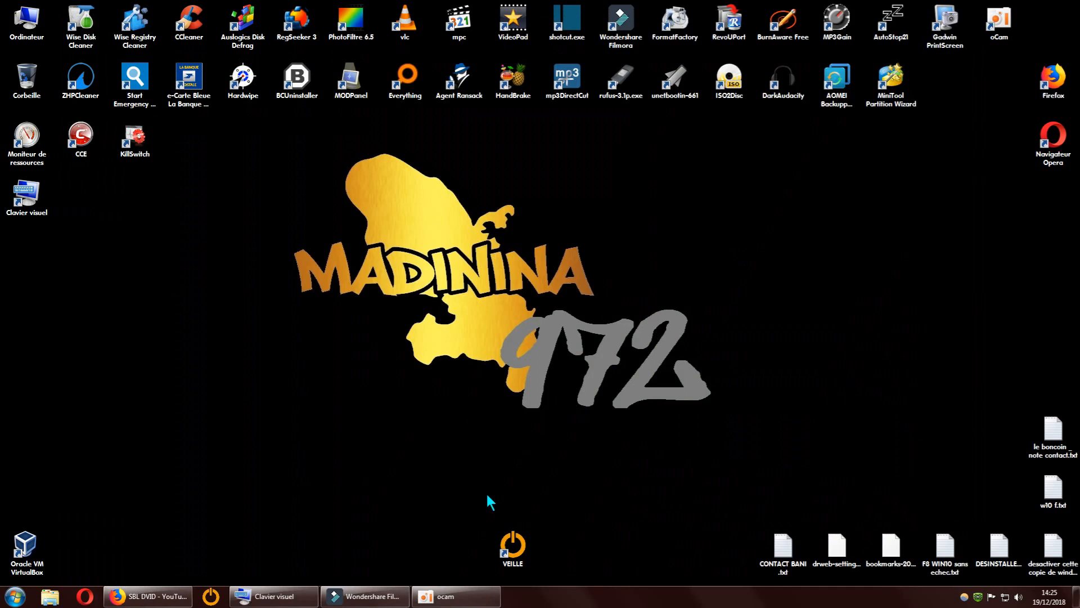
left_click(376, 595)
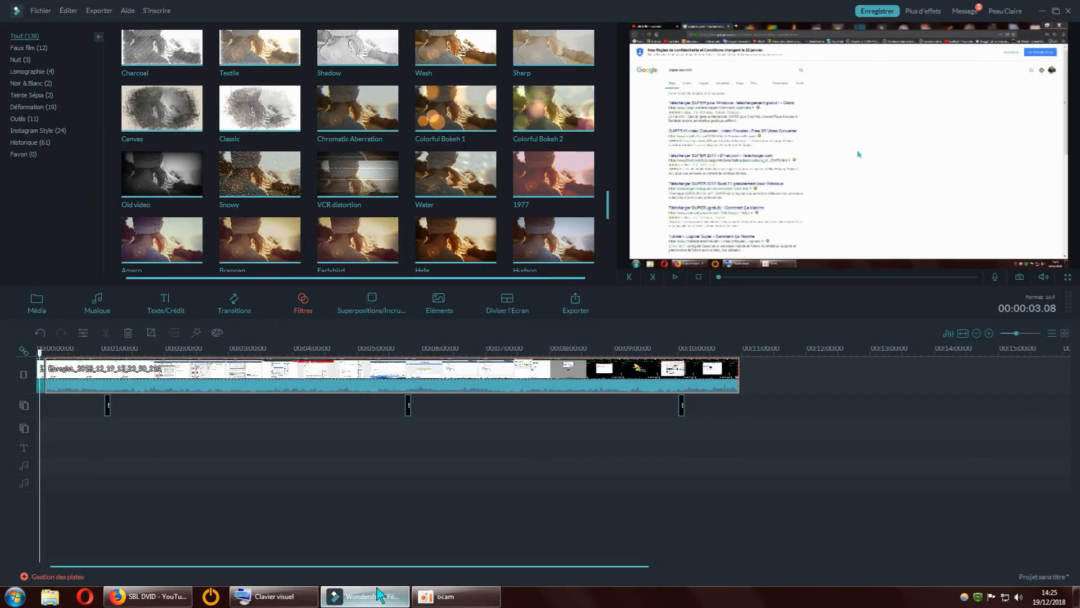